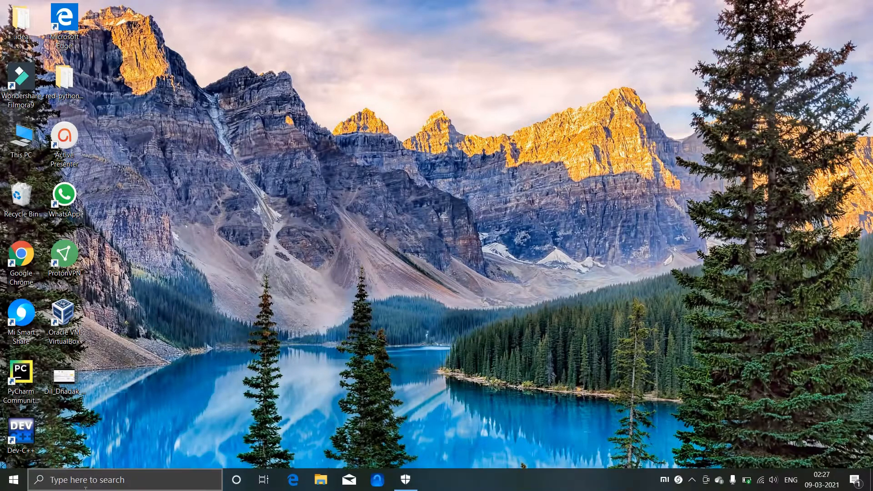
Step: Open the Windows Search panel from the taskbar search box
click(85, 480)
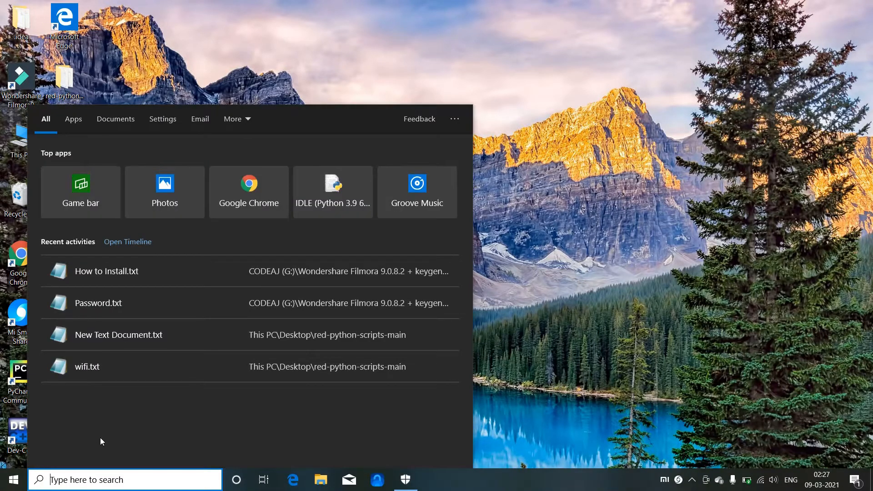
Step: Launch Chrome and search Google for 'refuse bootable'
click(255, 194)
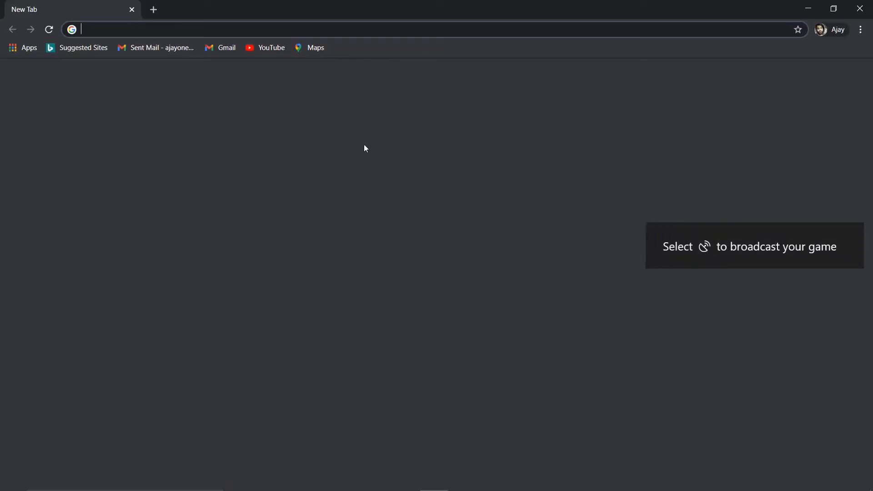
click(391, 240)
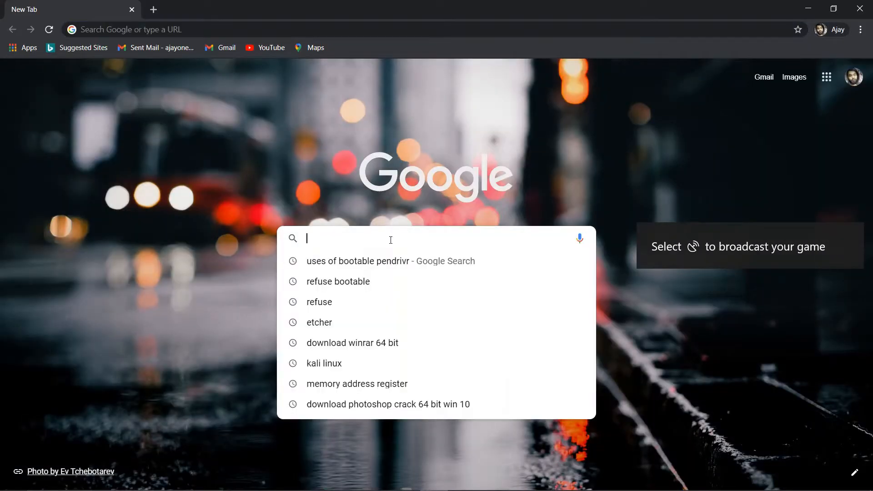
text(refu)
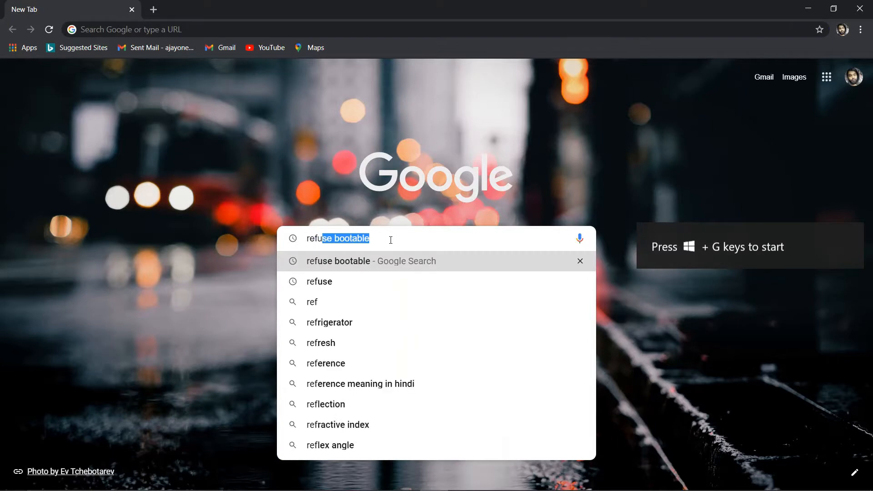
text(se)
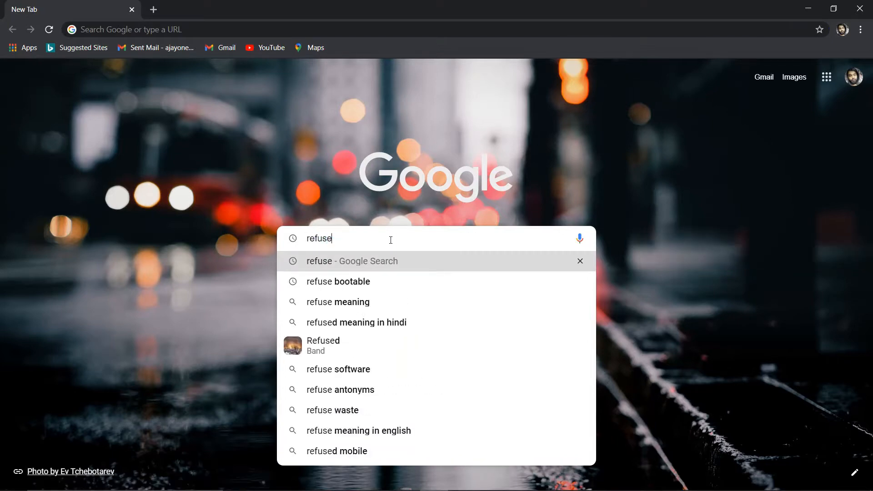
text( b)
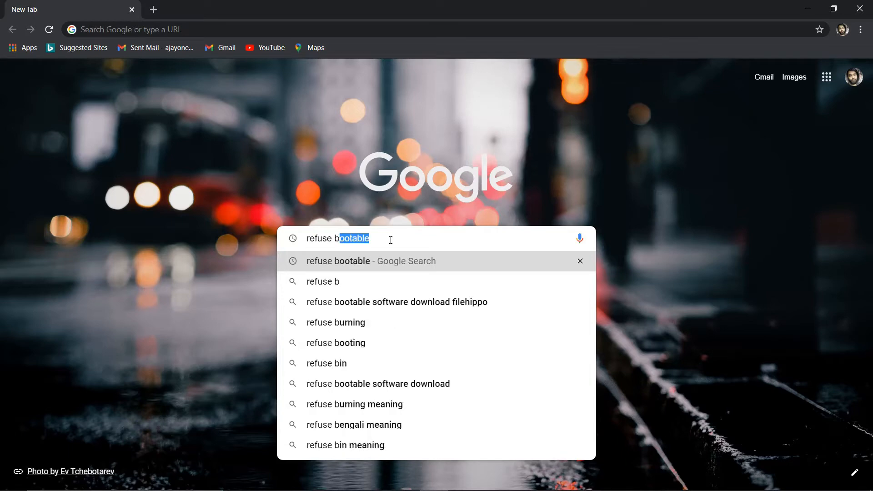
text(oo)
key(Right)
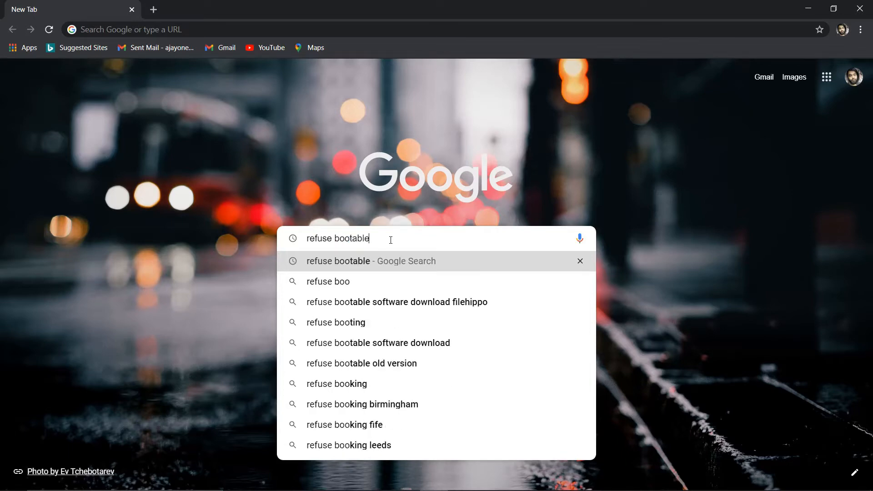
key(Return)
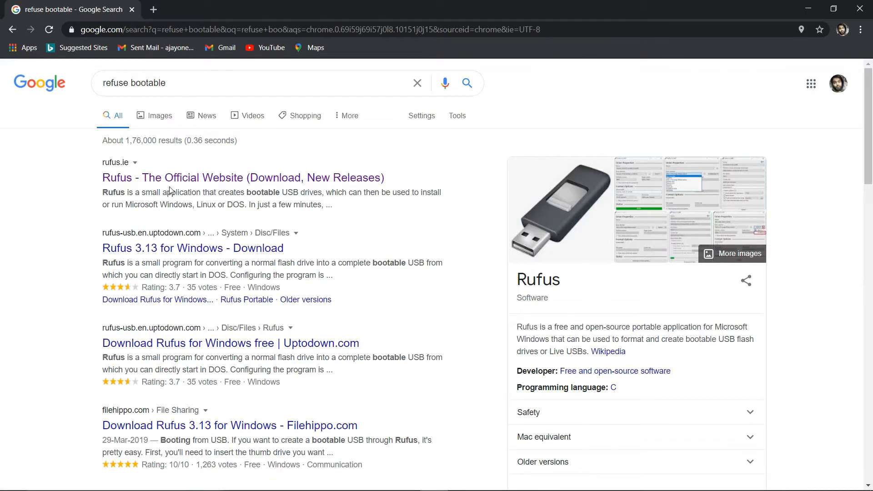
Step: Open the 'Rufus - The Official Website' result at rufus.ie
scroll(171, 190, down, 3)
scroll(171, 190, up, 2)
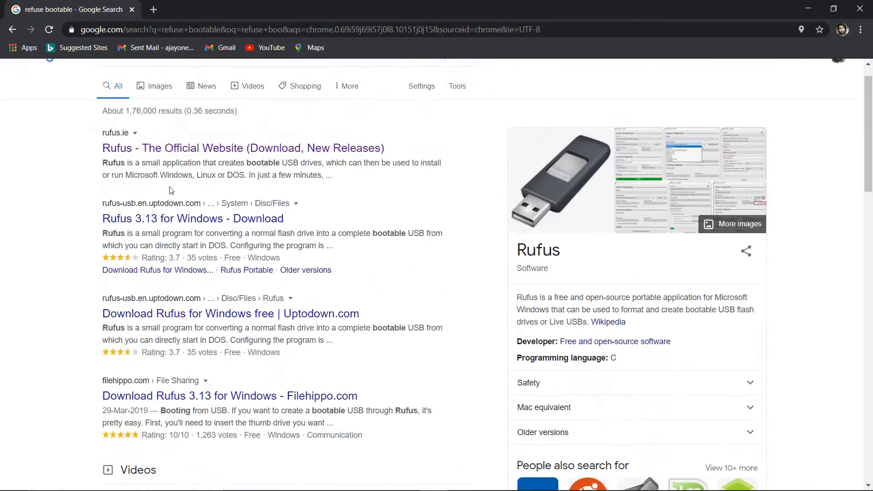
scroll(171, 190, up, 1)
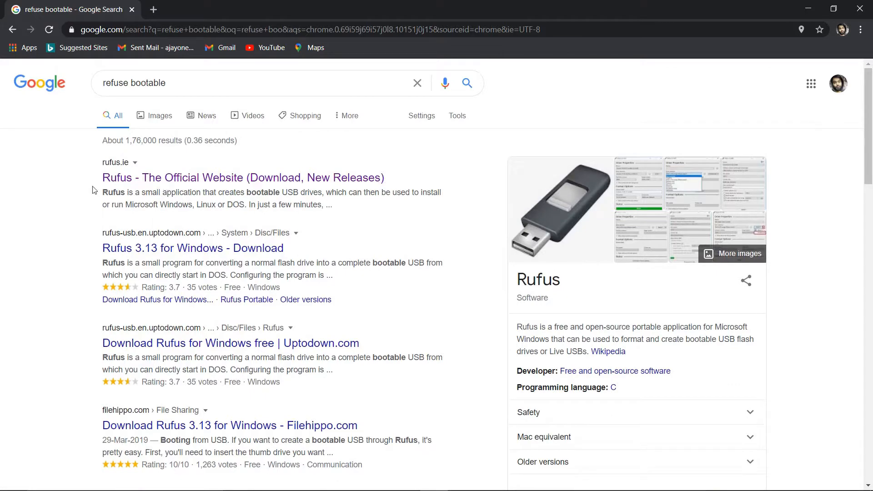
click(130, 181)
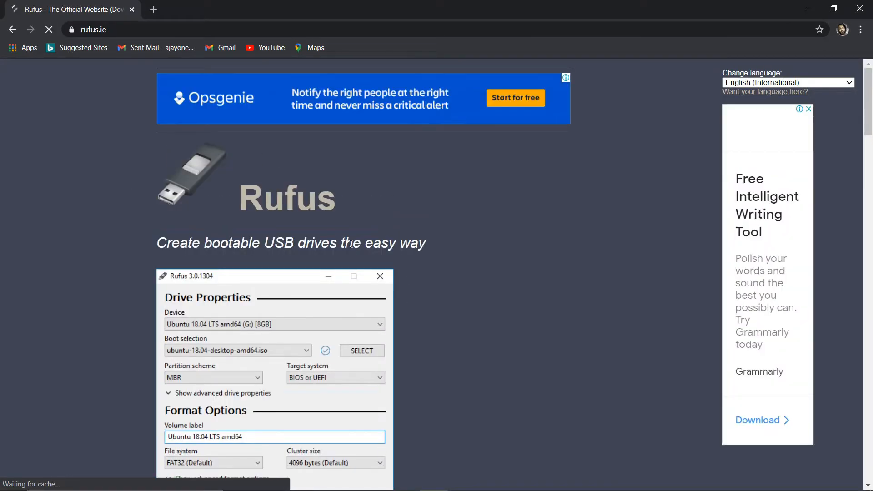
Step: Download Rufus 3.13 (rufus-3.13.exe) from rufus.ie and launch it
scroll(350, 246, down, 3)
scroll(351, 244, down, 6)
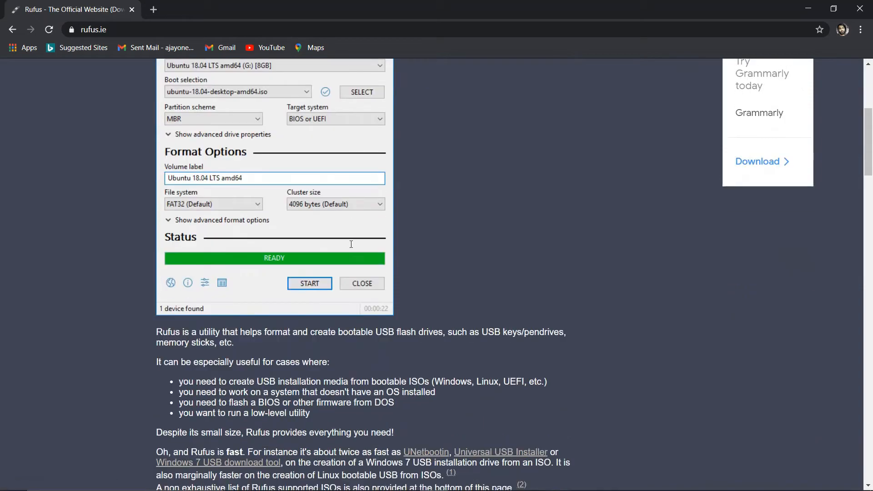
scroll(351, 244, down, 4)
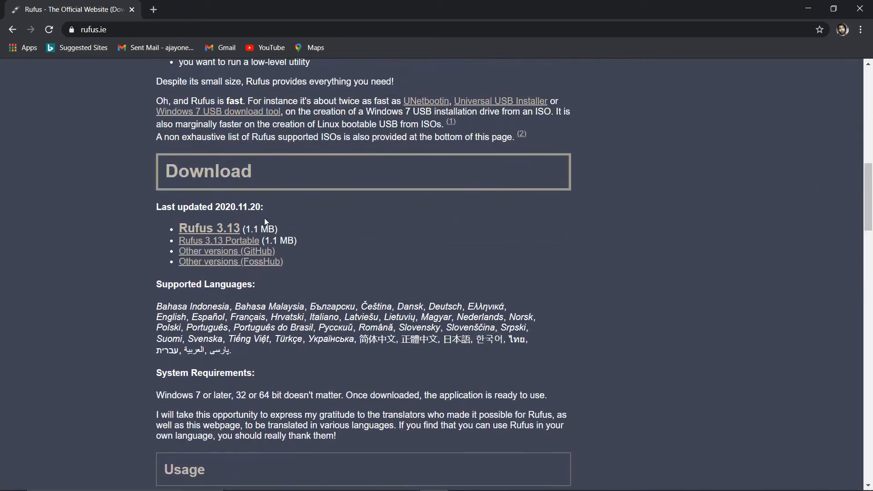
click(225, 235)
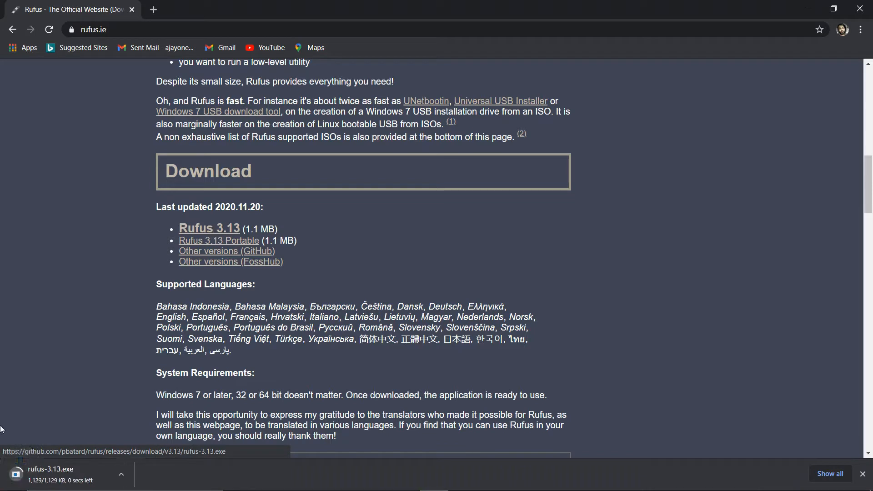
click(68, 473)
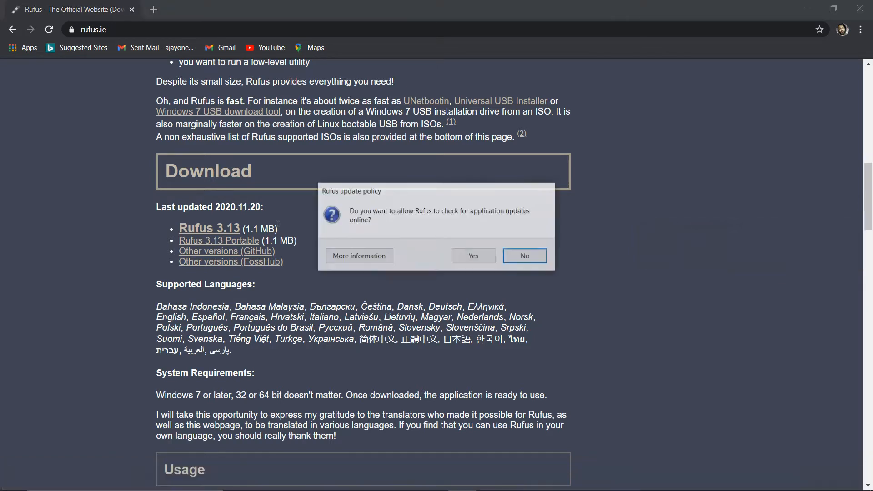
Step: Allow Rufus to check for updates online and move its window to the right
click(473, 255)
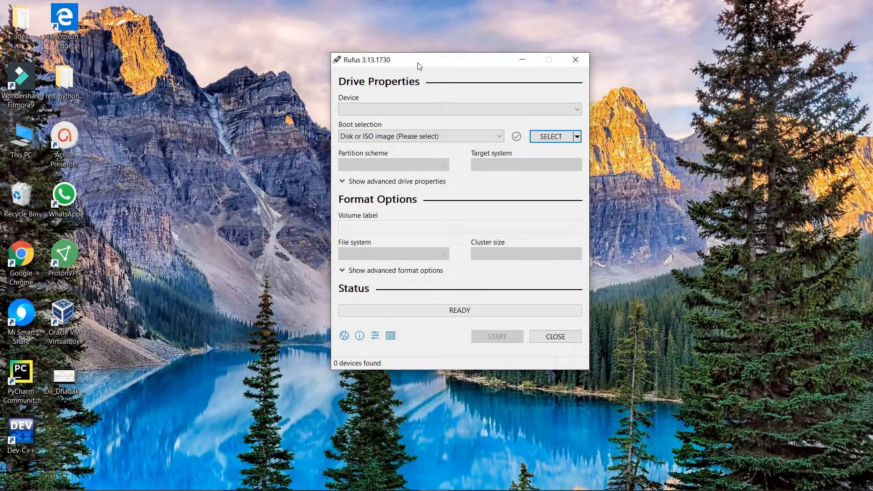
drag(423, 62, 492, 65)
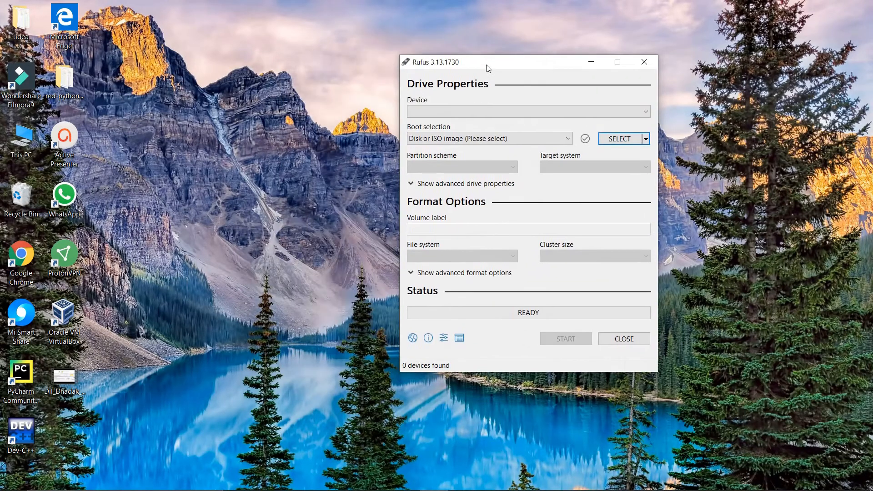
Step: Browse to the ISO file folder on Data (D:) and show kali-linux-2020.1b-live-amd64 as large icons
double_click(21, 144)
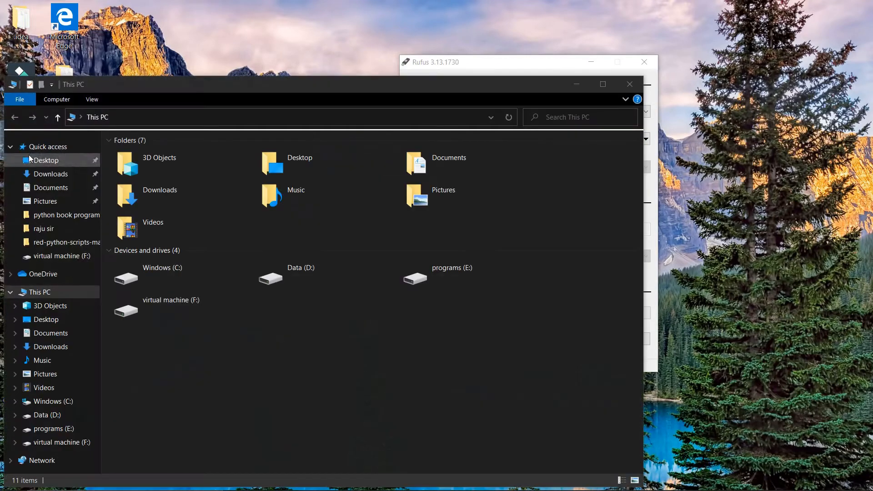
double_click(353, 286)
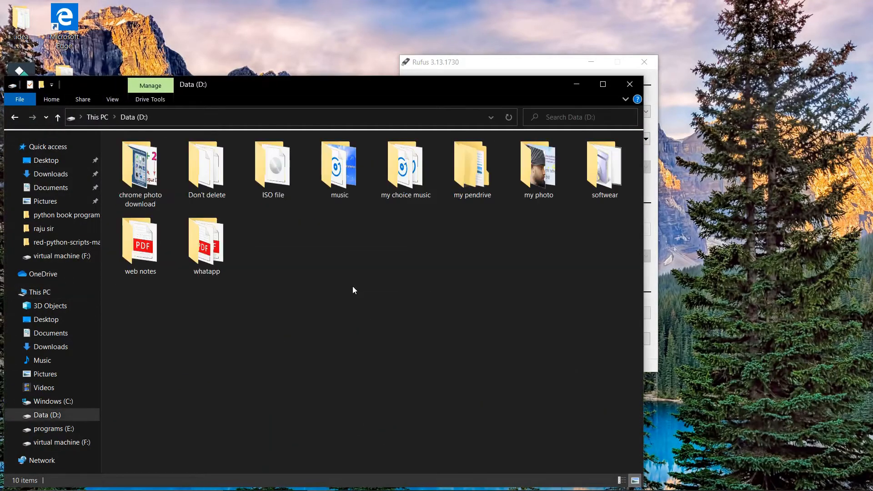
click(279, 176)
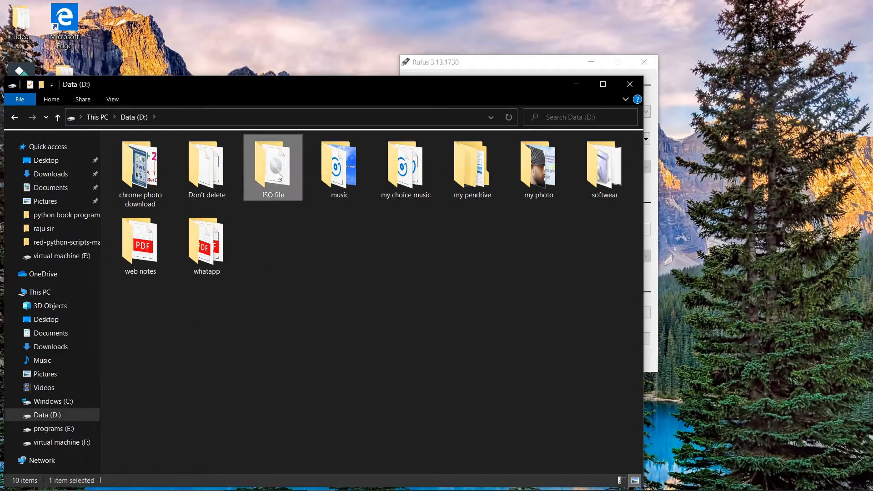
double_click(278, 173)
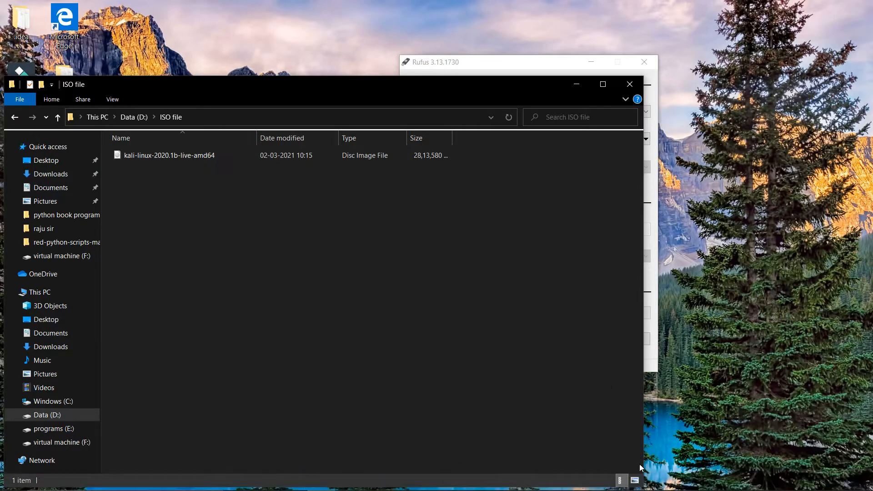
click(635, 481)
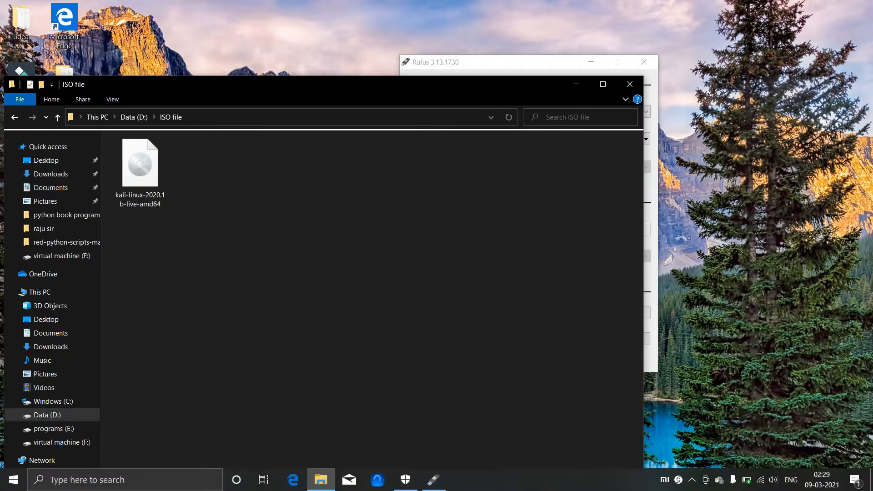
click(81, 486)
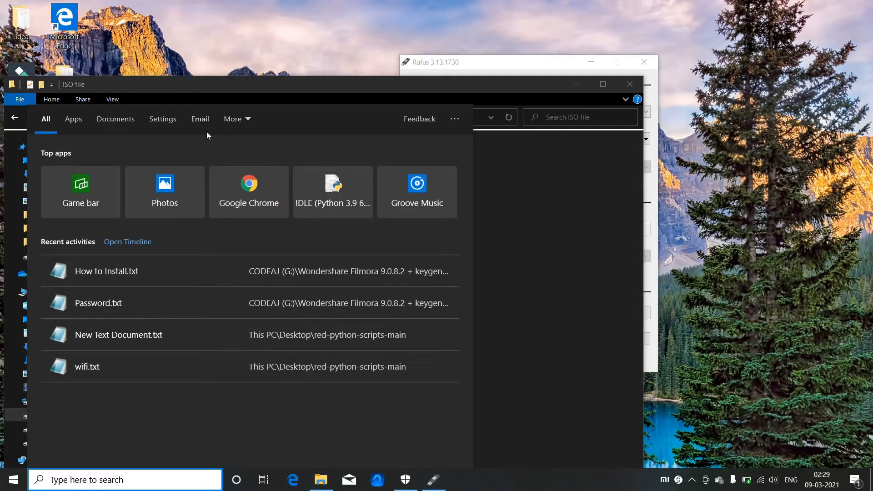
Step: Search Google in Chrome for 'kali linux iso download' and open the 'Downloads | Kali Linux' result
click(250, 200)
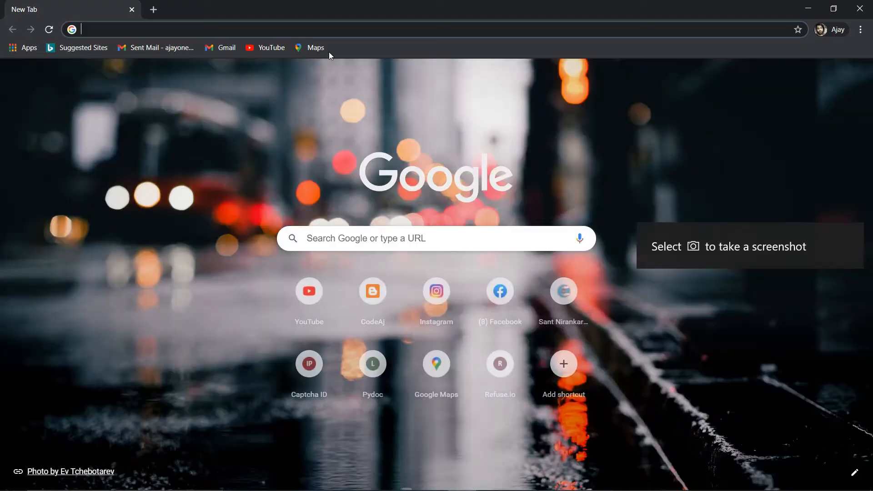
click(418, 240)
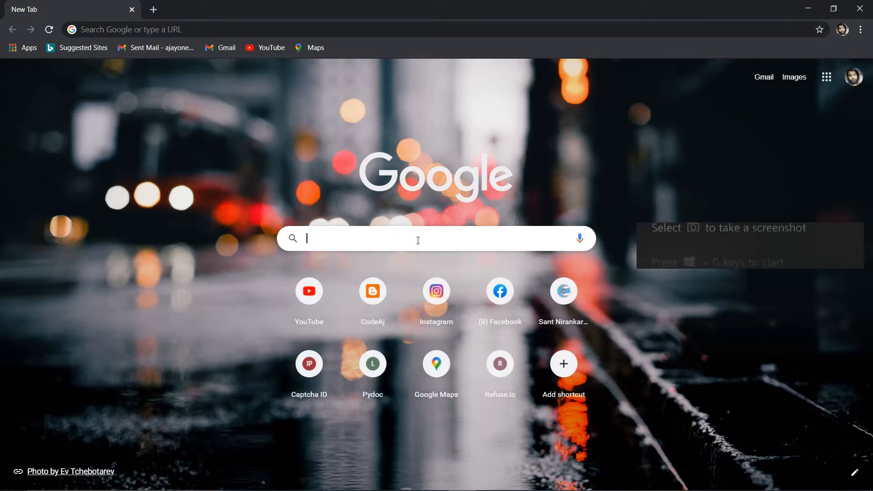
text(ch)
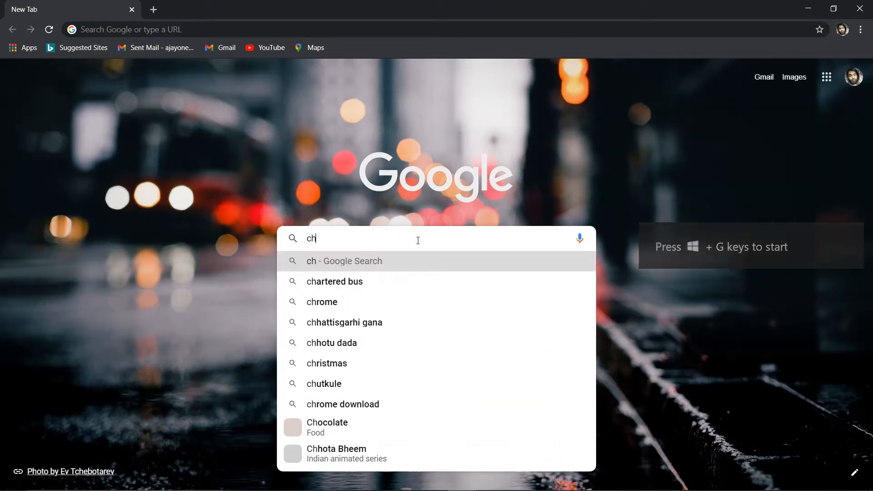
key(Escape)
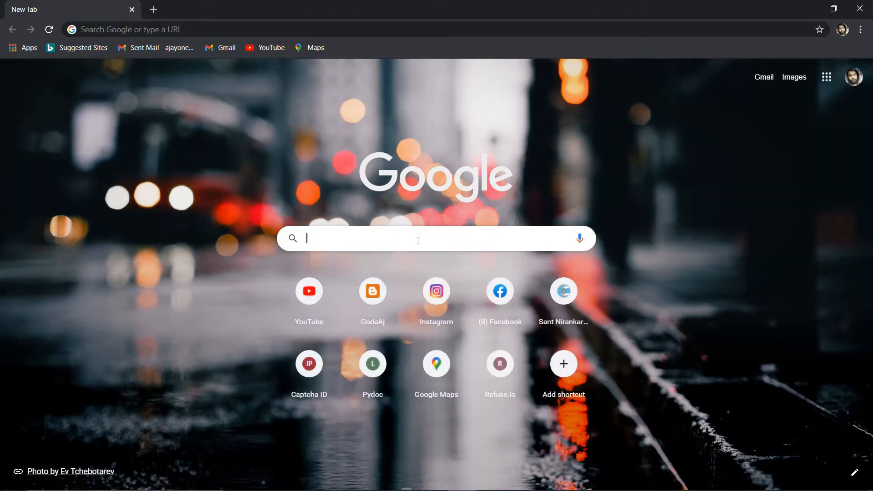
text(kali linux)
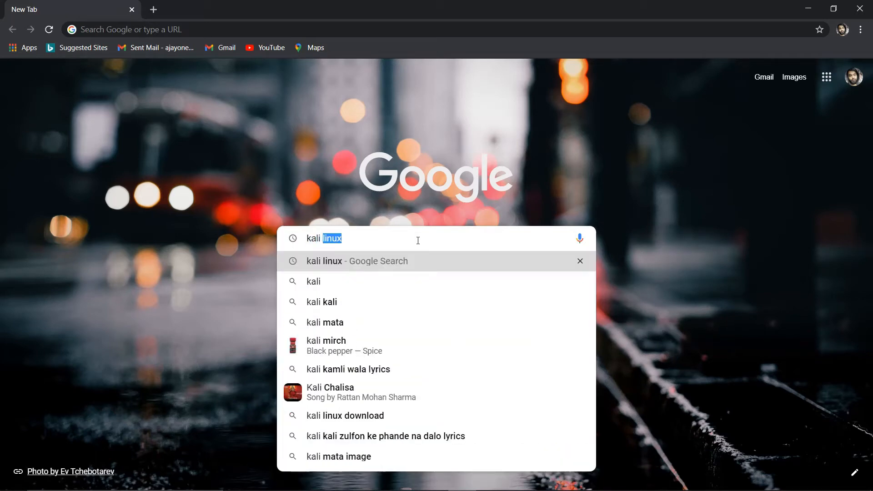
key(Right)
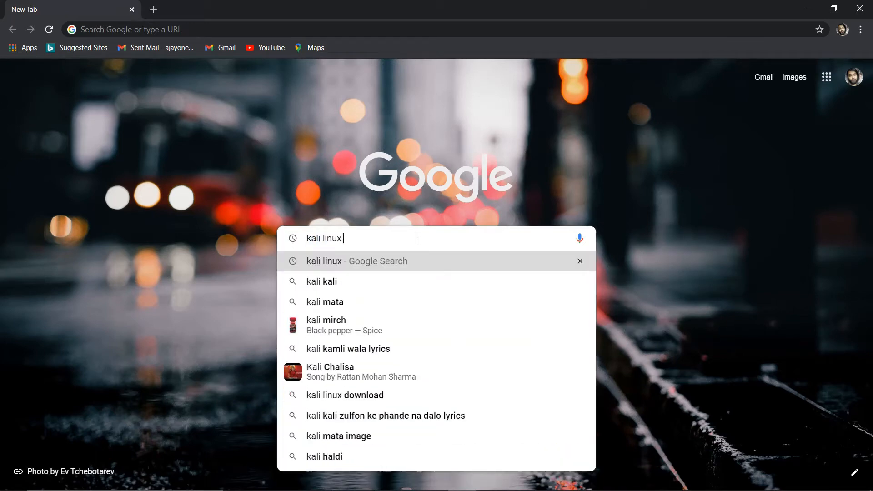
text(iso)
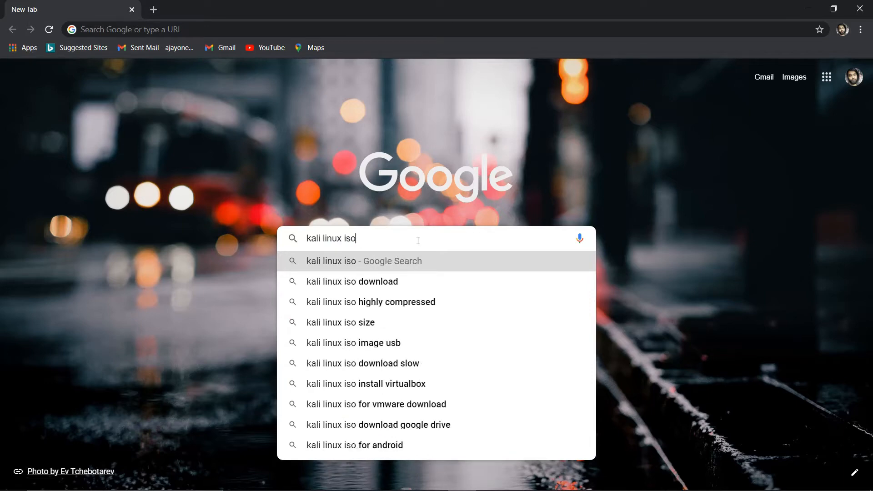
key(Down)
key(Down)
key(Up)
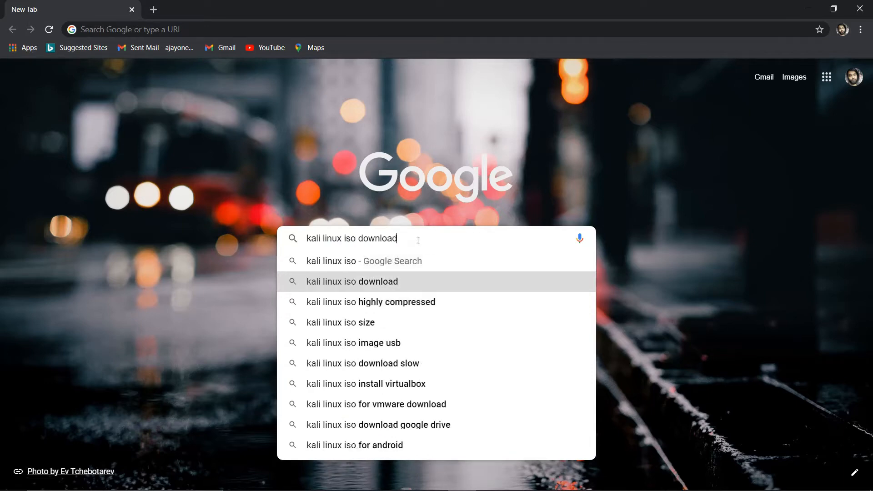
key(Return)
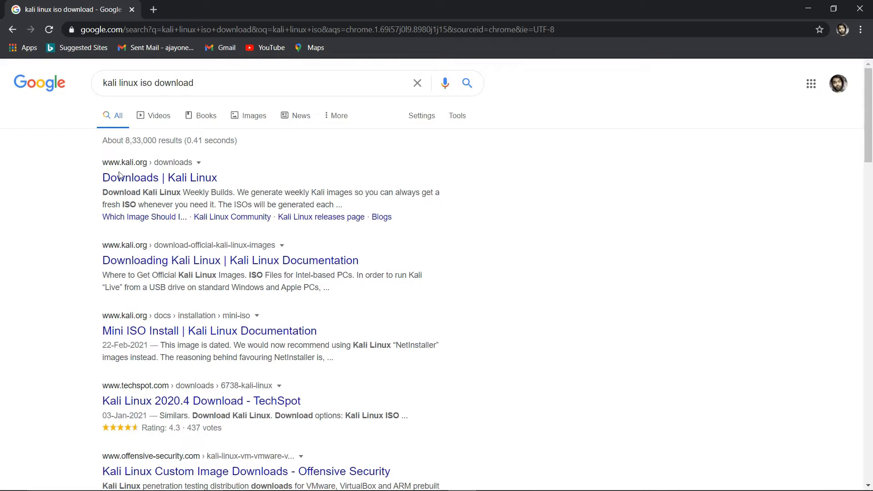
click(162, 181)
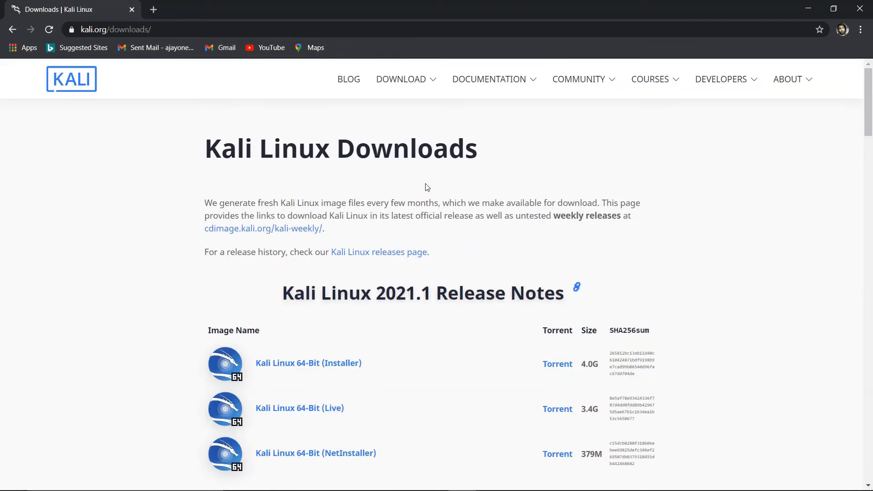
Step: Review the Kali Linux 2021.1 image list on kali.org, then close Chrome
scroll(553, 366, down, 3)
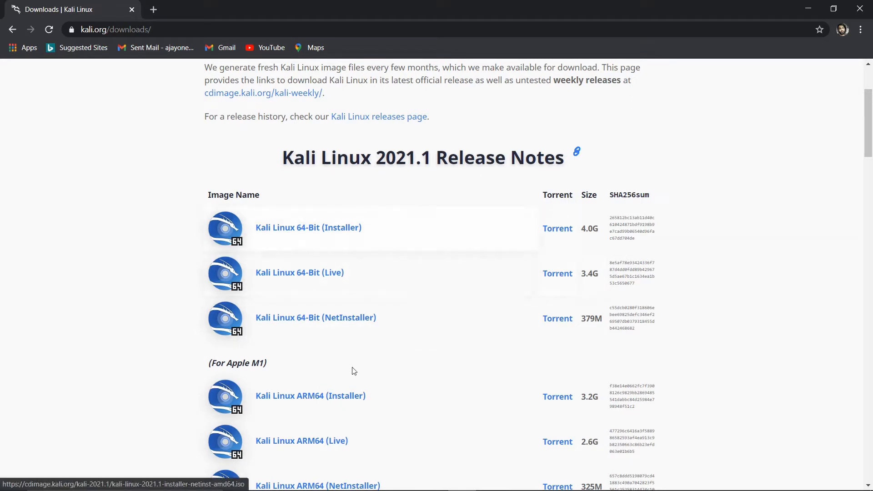
scroll(369, 374, down, 2)
scroll(369, 374, down, 1)
scroll(369, 374, down, 1)
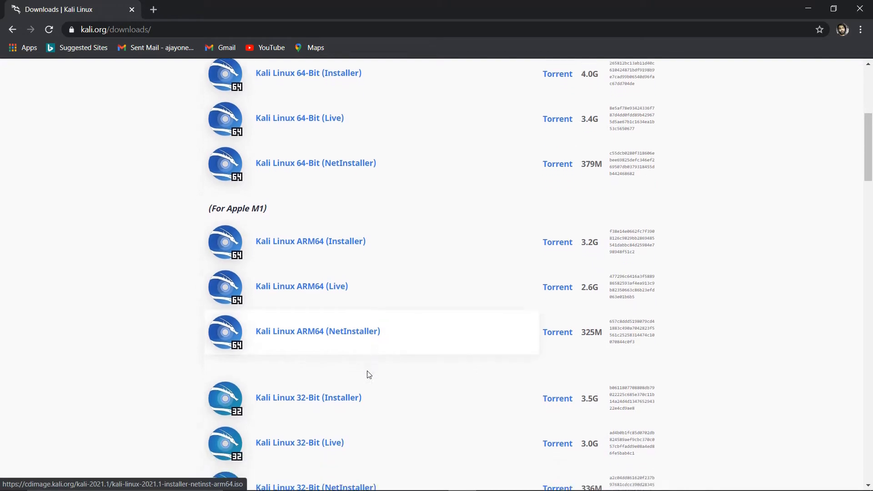
scroll(369, 374, up, 4)
scroll(368, 374, down, 1)
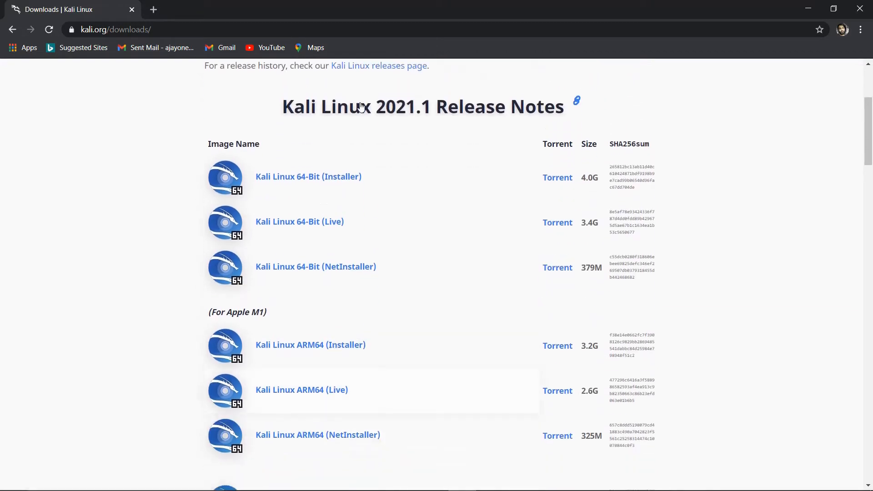
scroll(378, 200, down, 1)
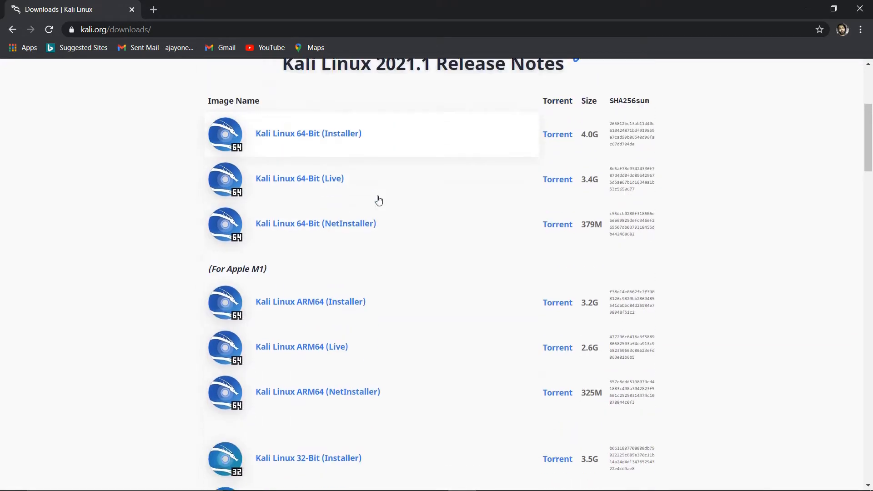
scroll(378, 200, up, 1)
scroll(378, 200, down, 3)
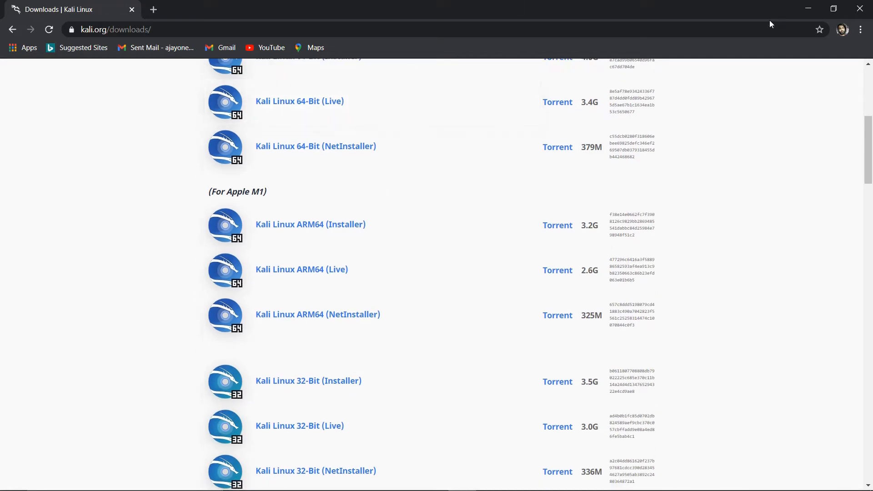
click(859, 8)
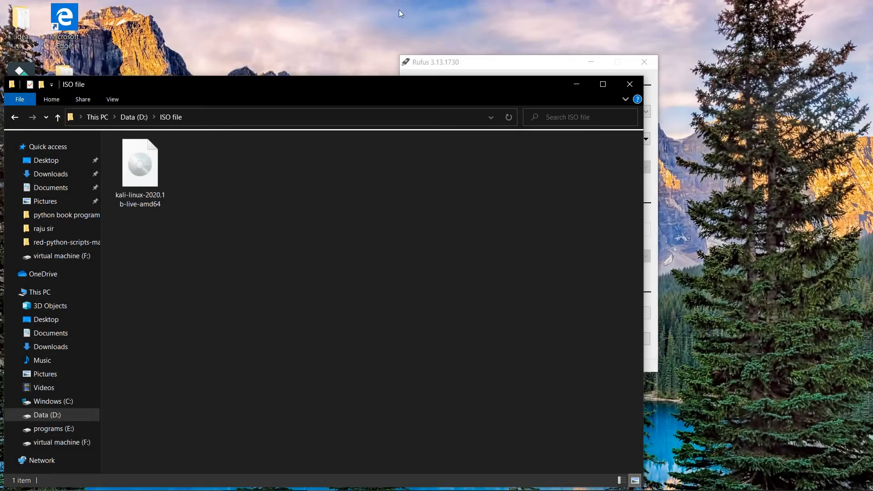
Step: Bring Rufus to the front, reposition it, and keep CODEAJ (G:) [4GB] as the device
click(497, 69)
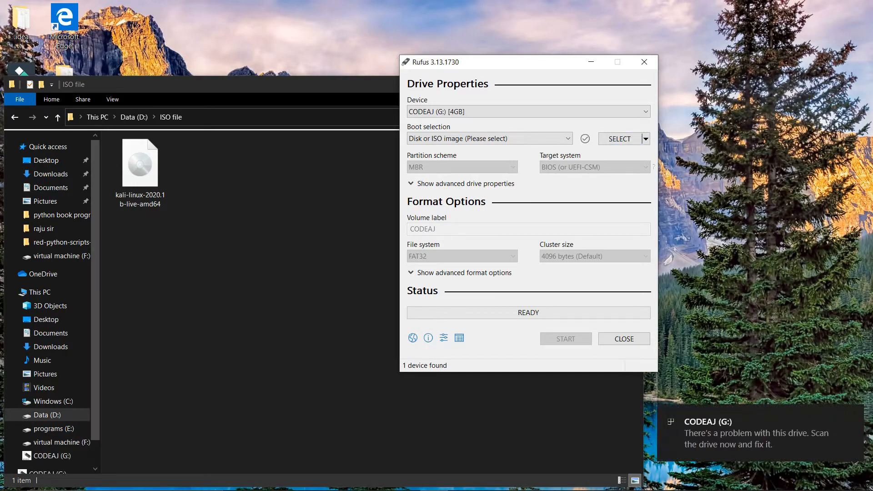
drag(520, 69, 558, 76)
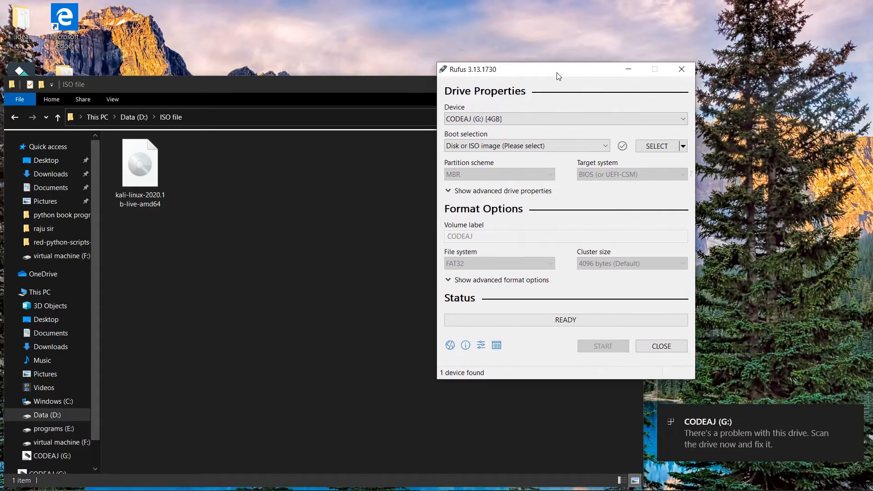
click(681, 120)
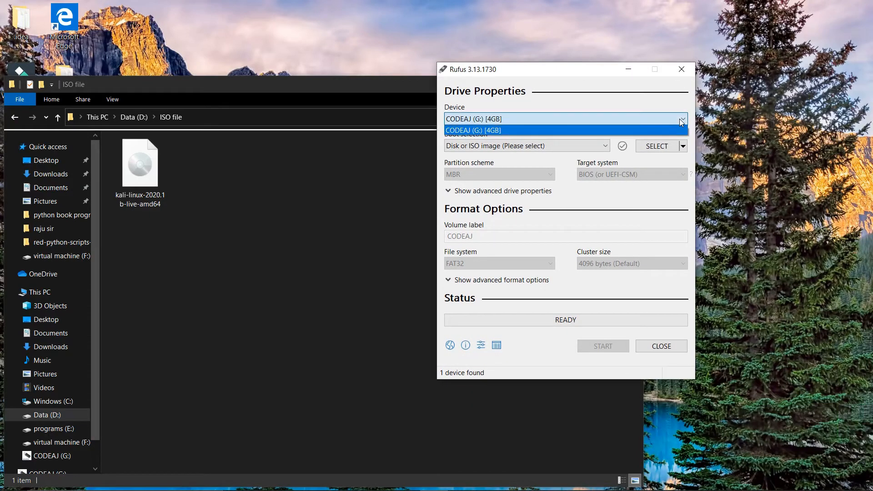
click(679, 119)
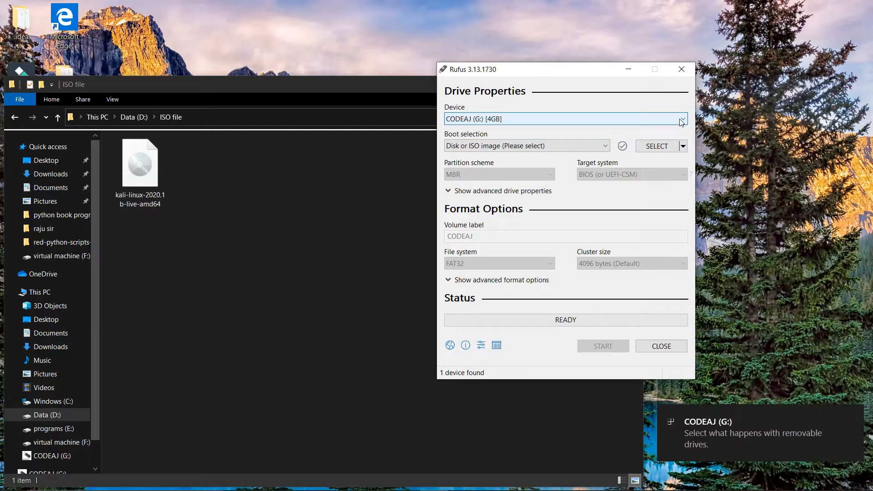
Step: Load kali-linux-2020.1b-live-amd64.iso from the ISO file folder on Data (D:) as the boot image
click(657, 146)
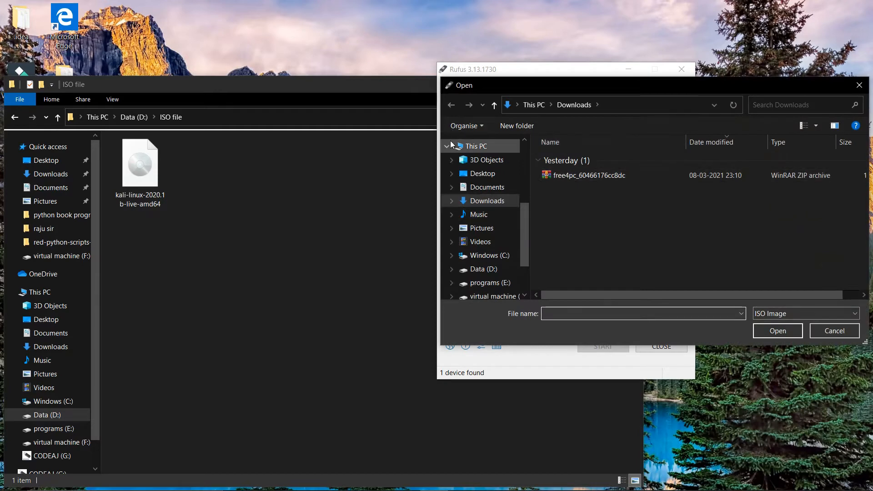
scroll(466, 207, down, 1)
scroll(465, 208, down, 1)
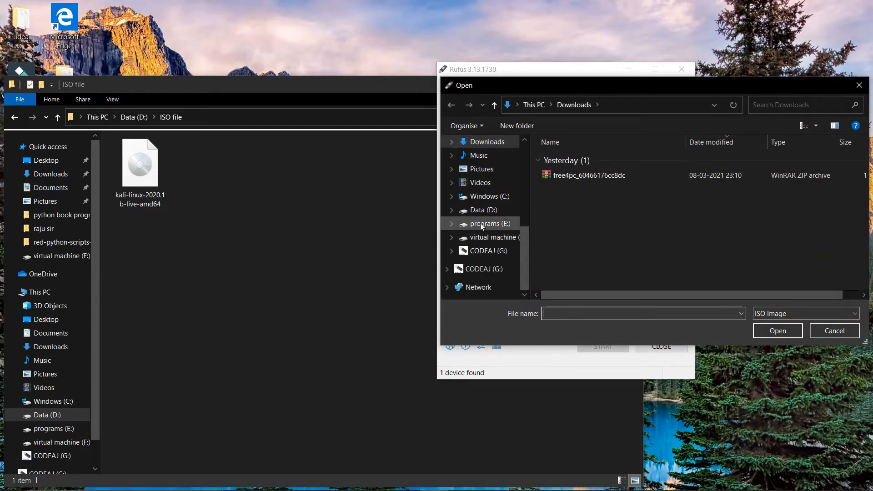
click(492, 212)
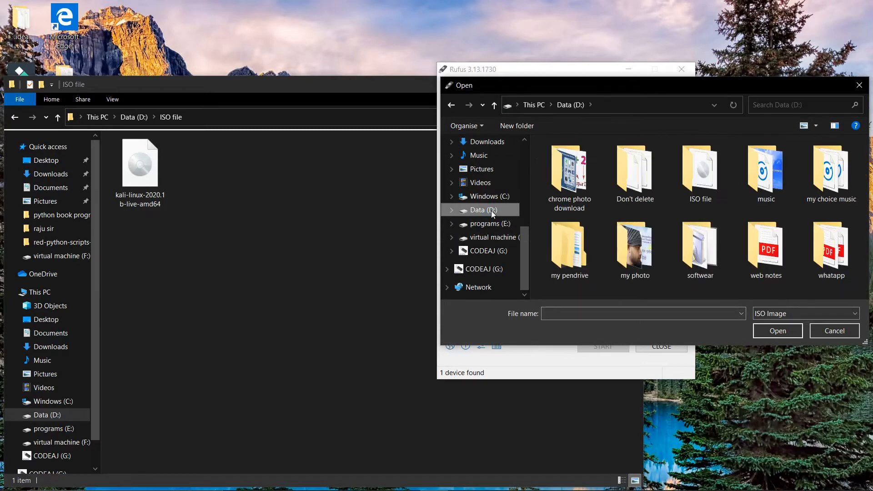
double_click(707, 189)
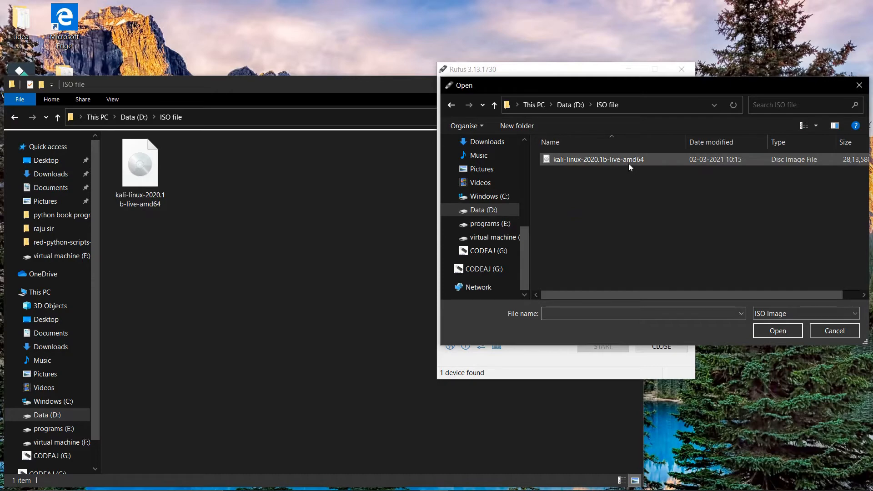
click(629, 165)
click(778, 330)
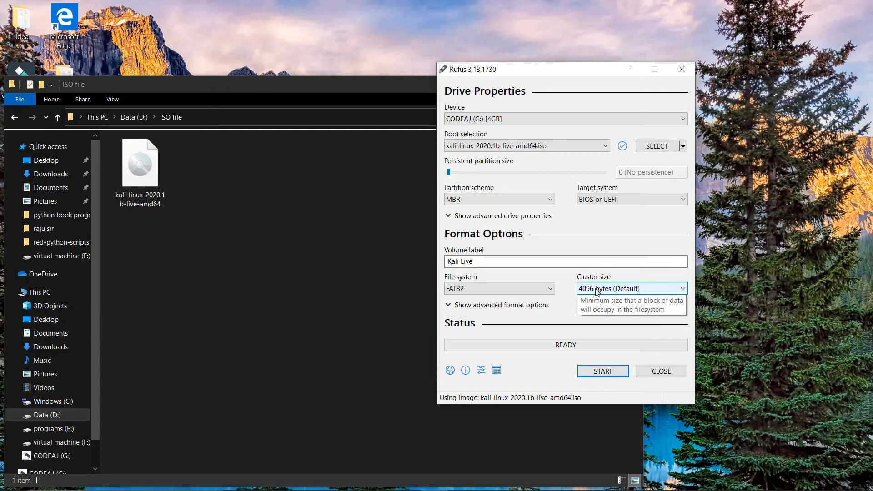
Step: Keep MBR and BIOS or UEFI, and change the file system from FAT32 to NTFS
click(532, 200)
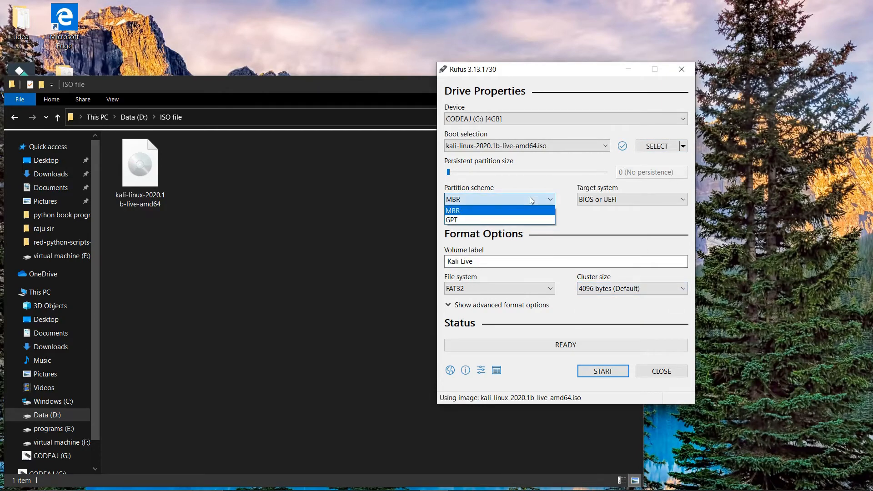
click(532, 200)
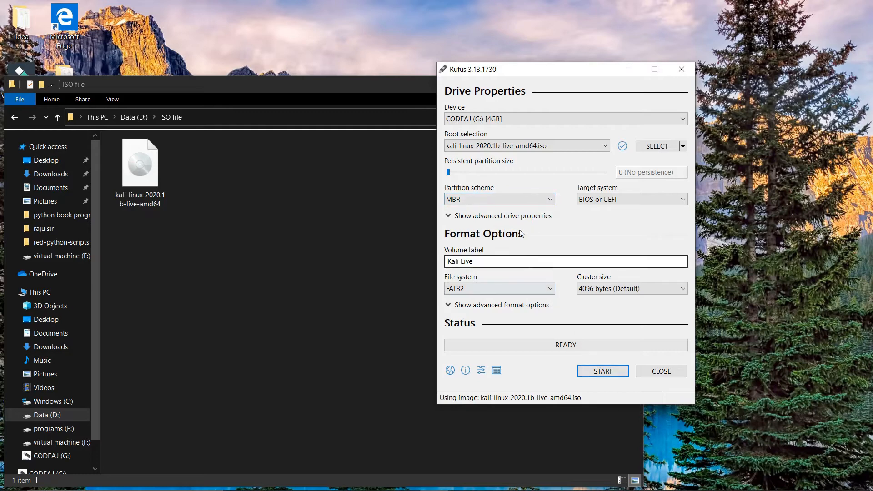
click(620, 203)
click(620, 203)
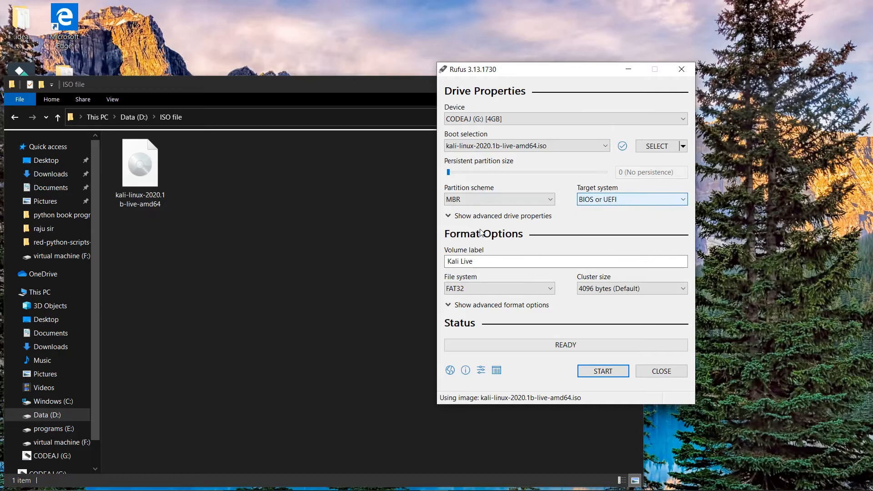
click(509, 292)
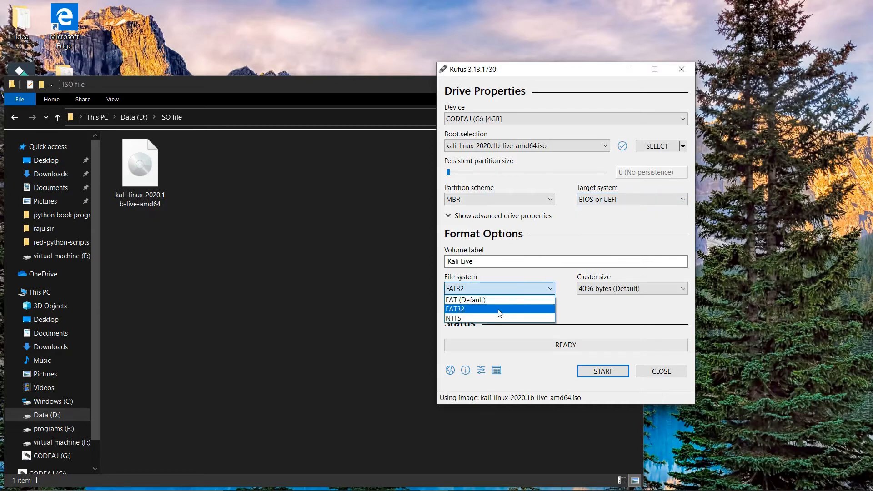
click(494, 318)
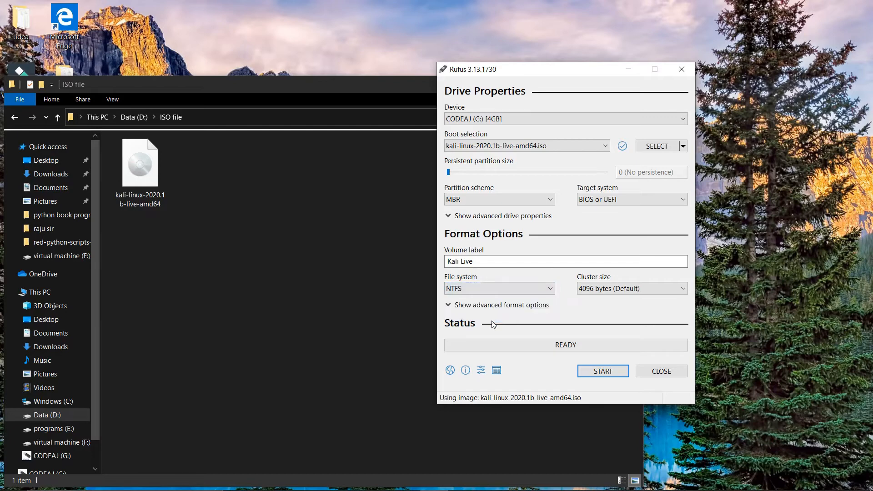
Step: Start writing the Kali image, accepting the Syslinux download, ISO Image mode and drive erasure
click(608, 374)
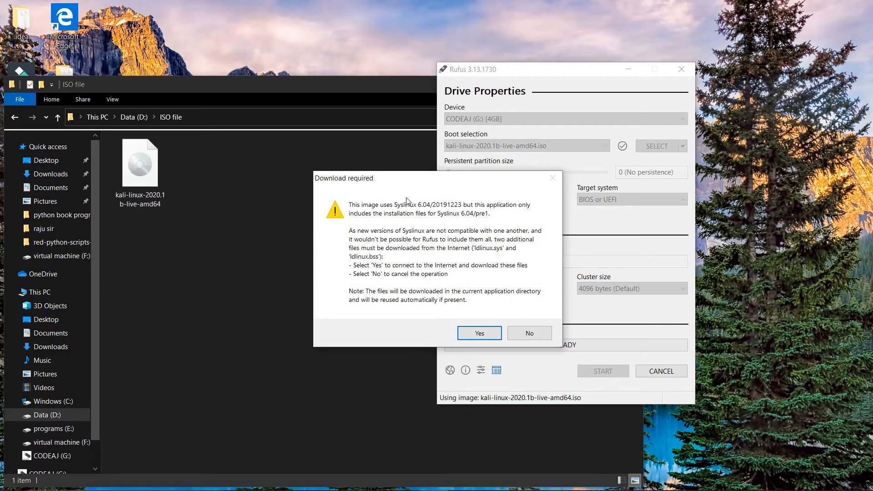
click(480, 334)
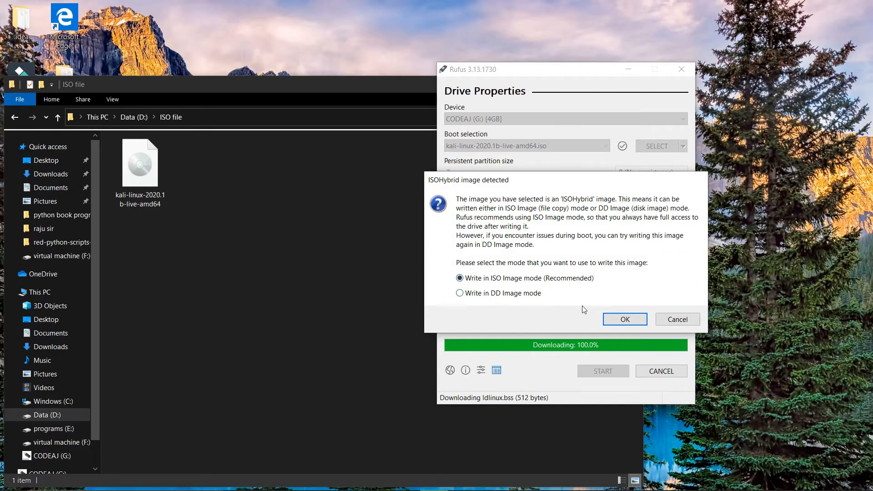
click(639, 319)
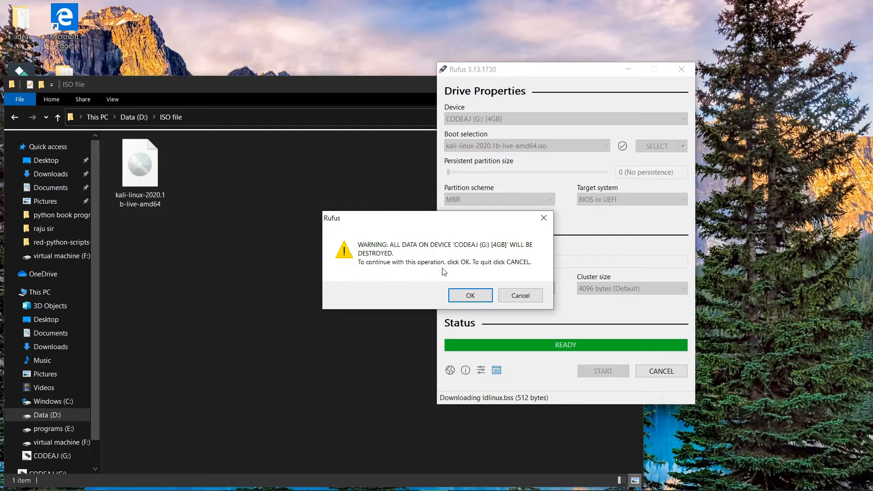
click(468, 296)
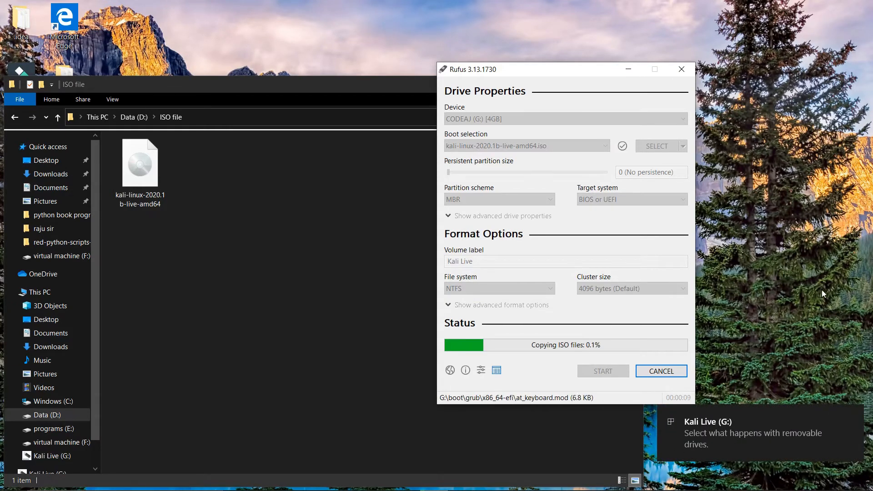
Step: Refresh the desktop and pause the screen recording, moving the recorder controls aside
right_click(796, 257)
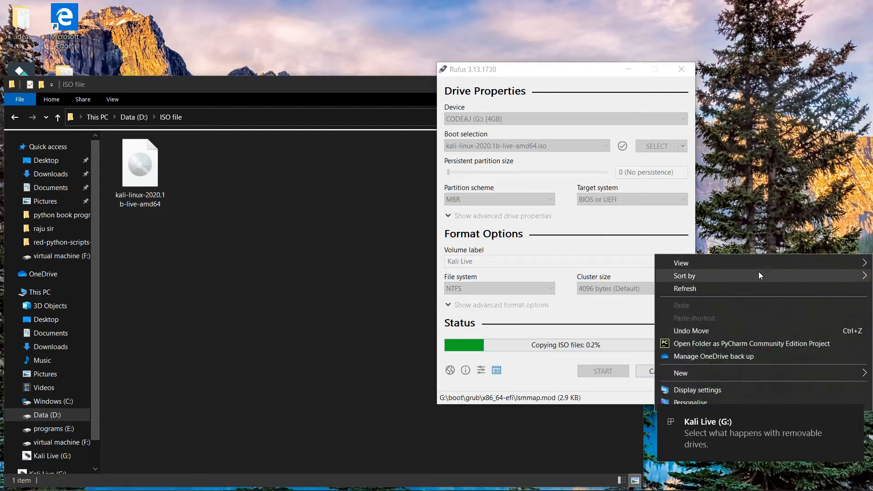
click(754, 286)
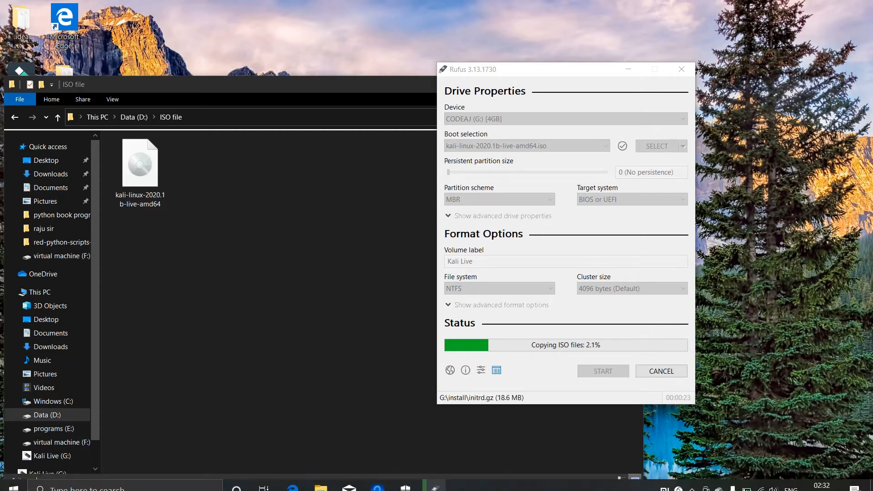
click(692, 481)
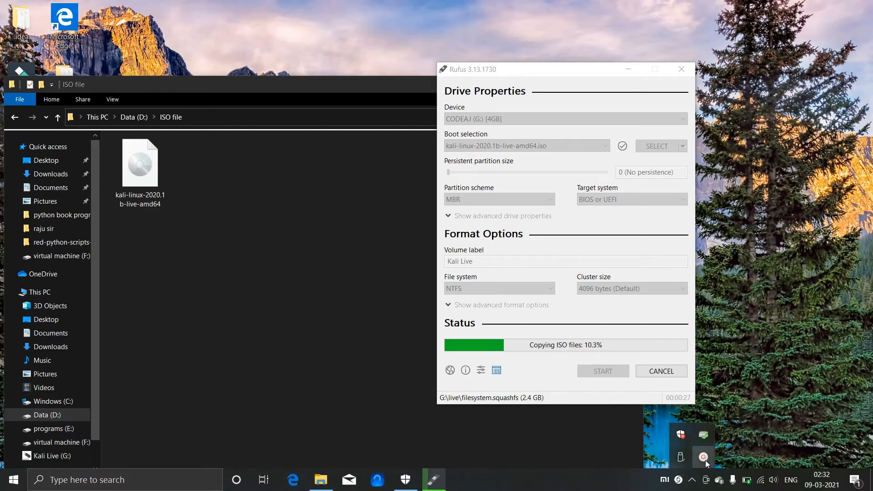
click(704, 457)
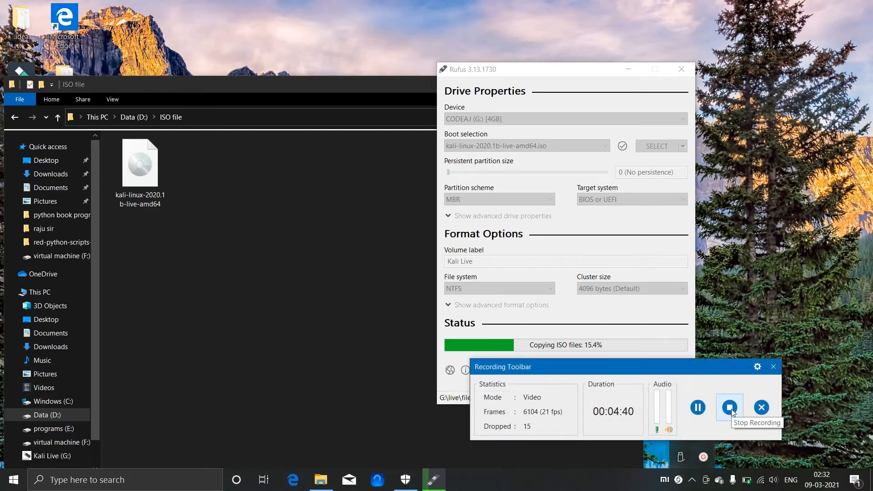
click(698, 408)
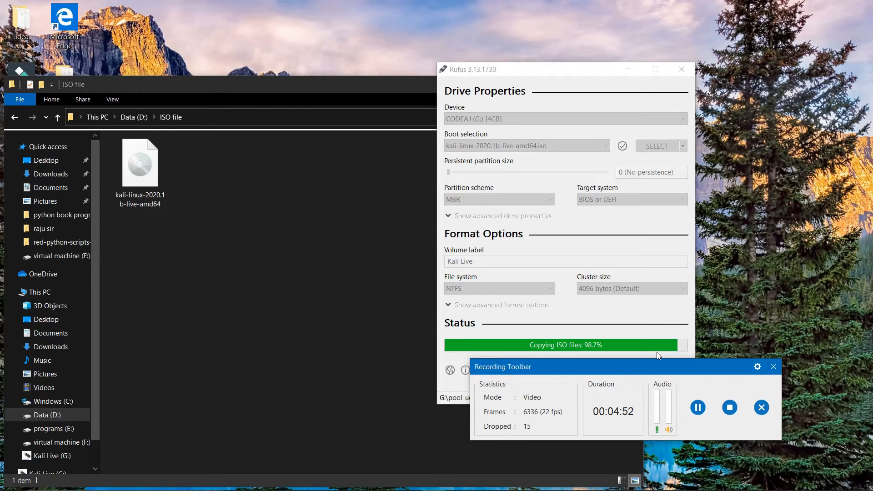
drag(657, 364, 744, 380)
Step: Open and close the Meet Now panel, then hide the screen recorder's controls
mouse_move(734, 489)
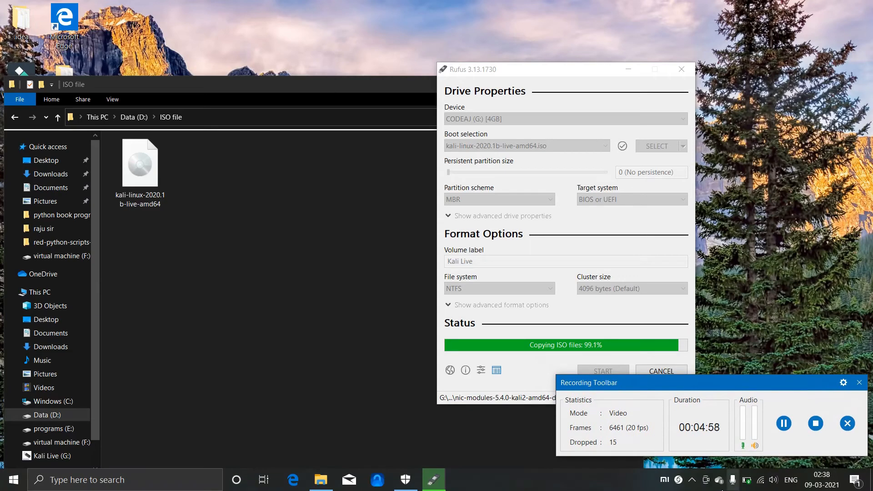
click(706, 480)
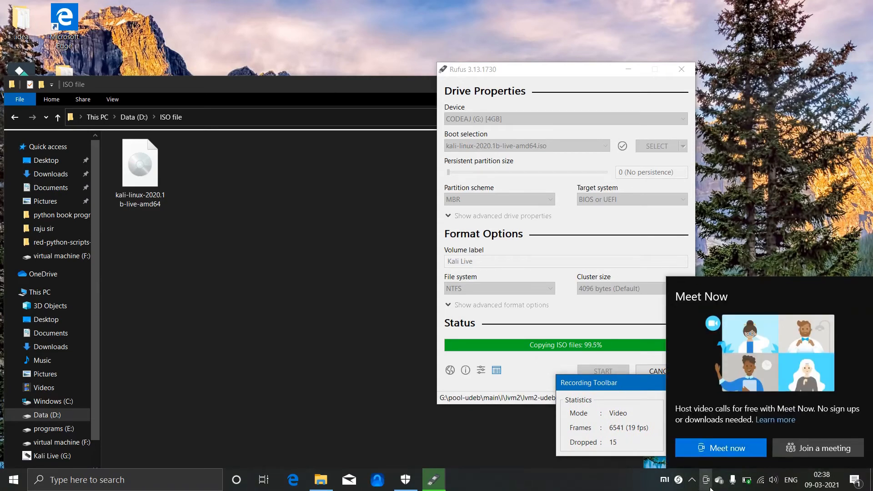
click(707, 483)
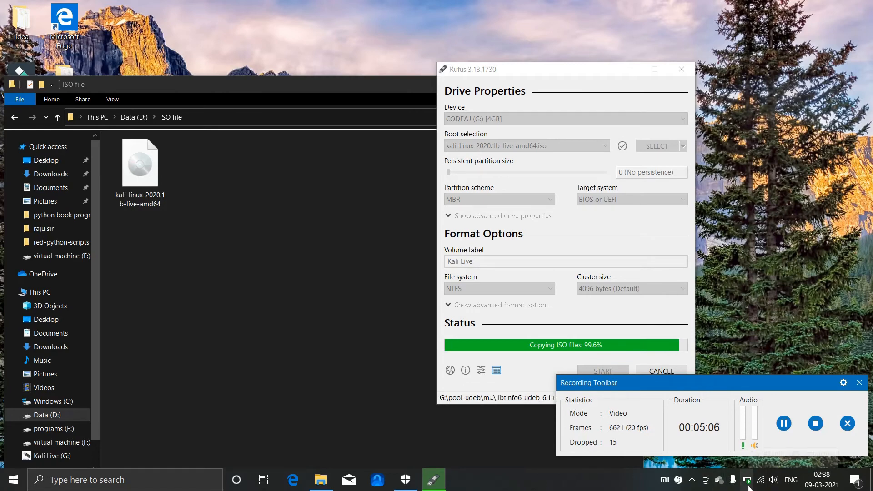
click(691, 481)
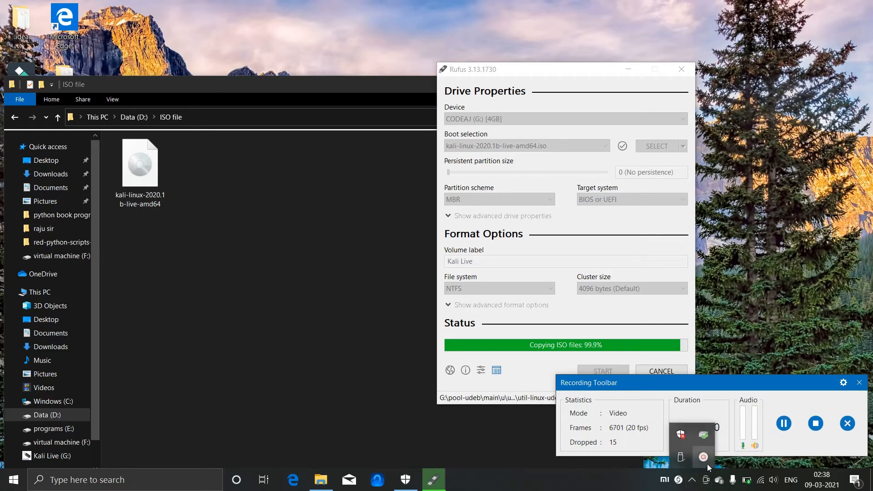
click(708, 464)
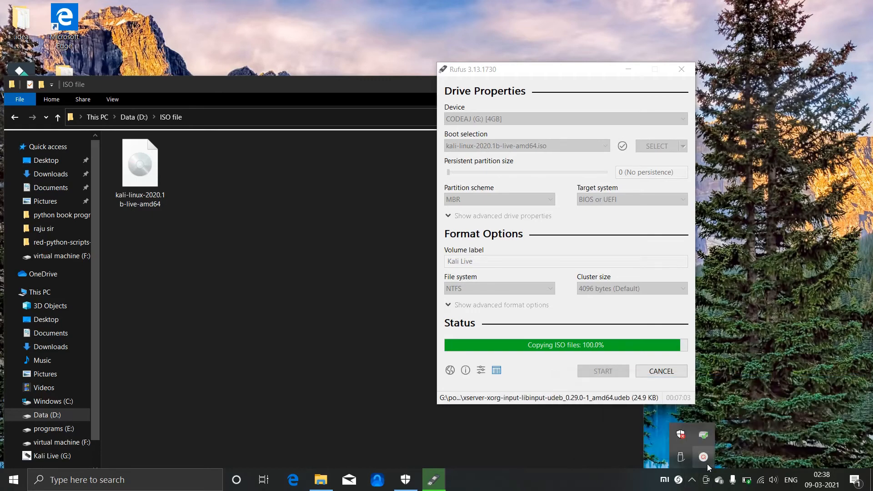
Step: Dismiss the tray panel, then close Rufus and the ISO file folder window
click(759, 311)
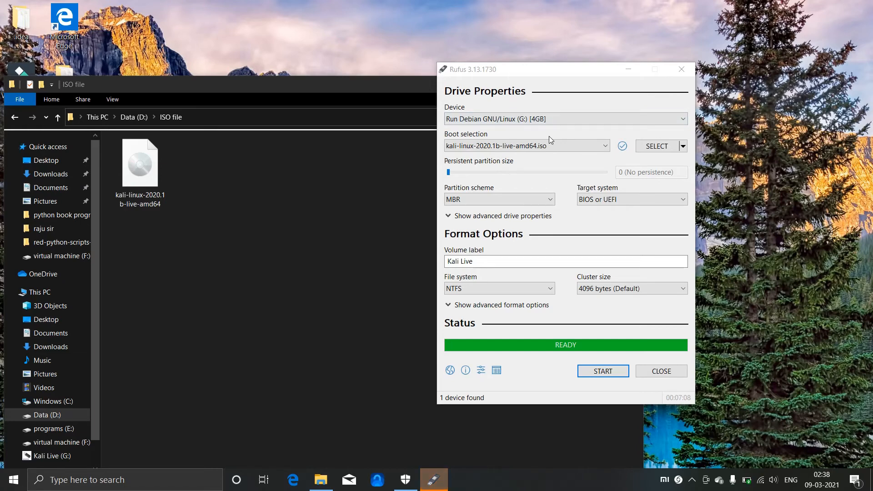
click(683, 69)
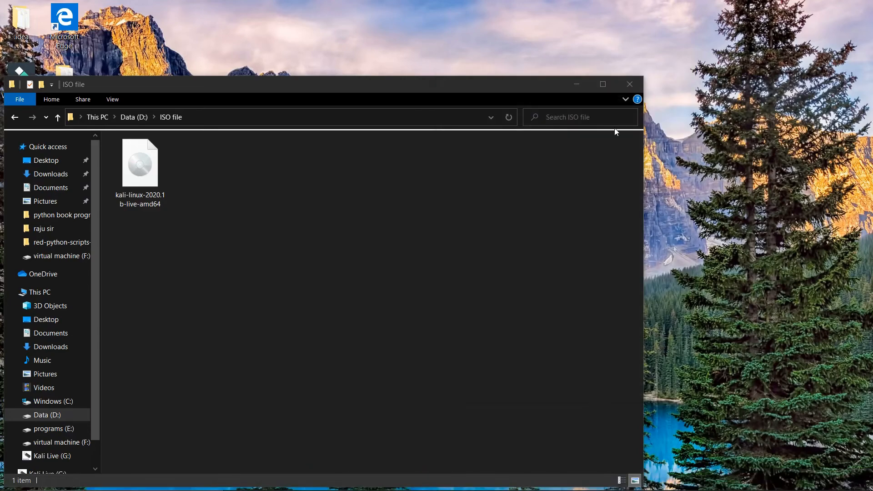
click(631, 85)
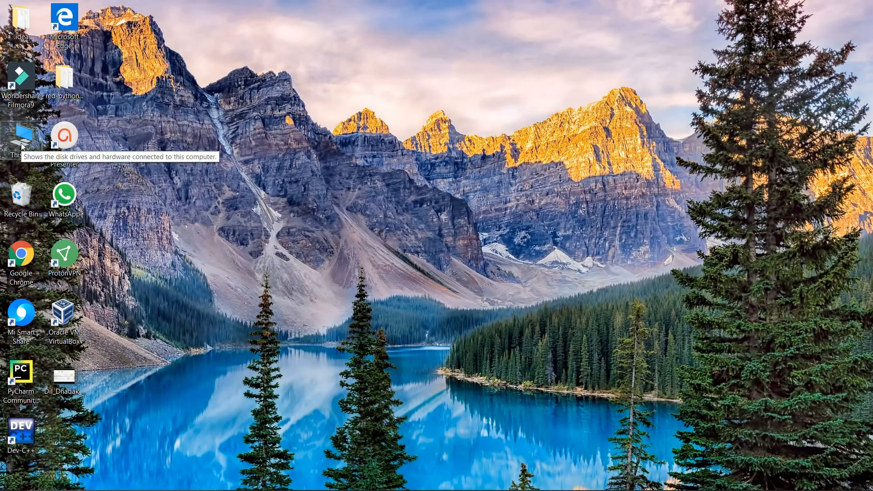
Step: Open This PC and eject the Kali Live (G:) USB drive
double_click(22, 147)
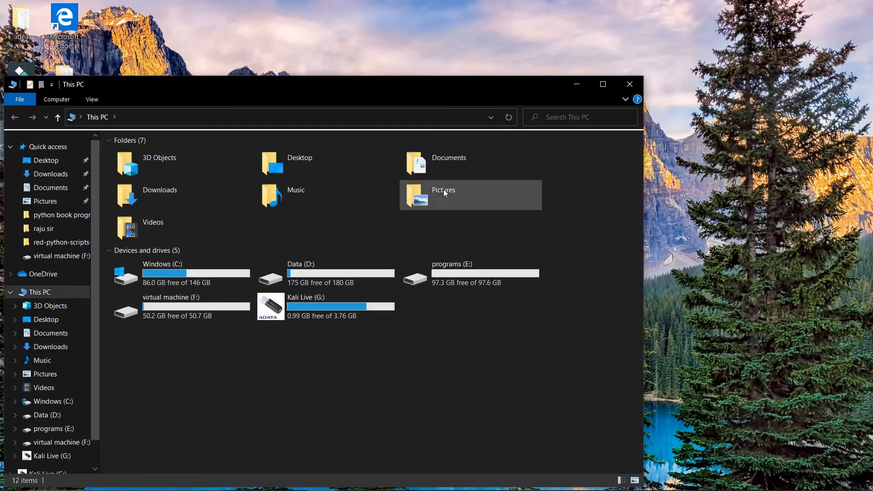
click(315, 313)
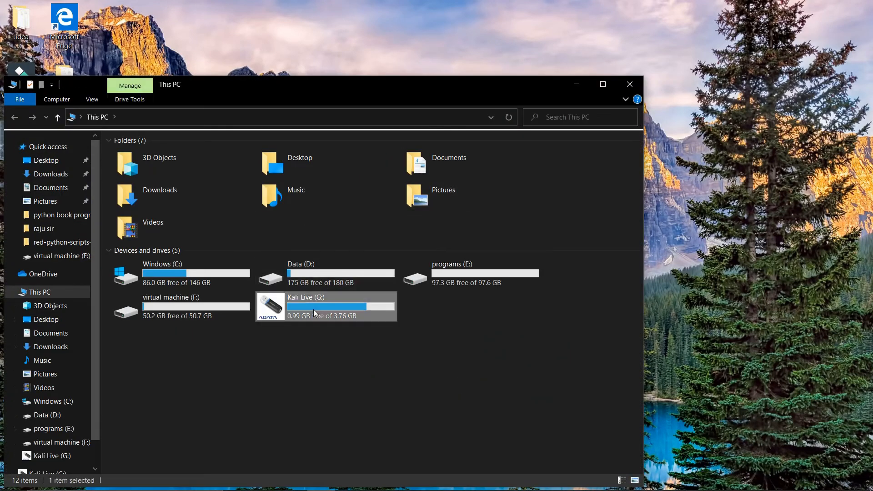
right_click(315, 312)
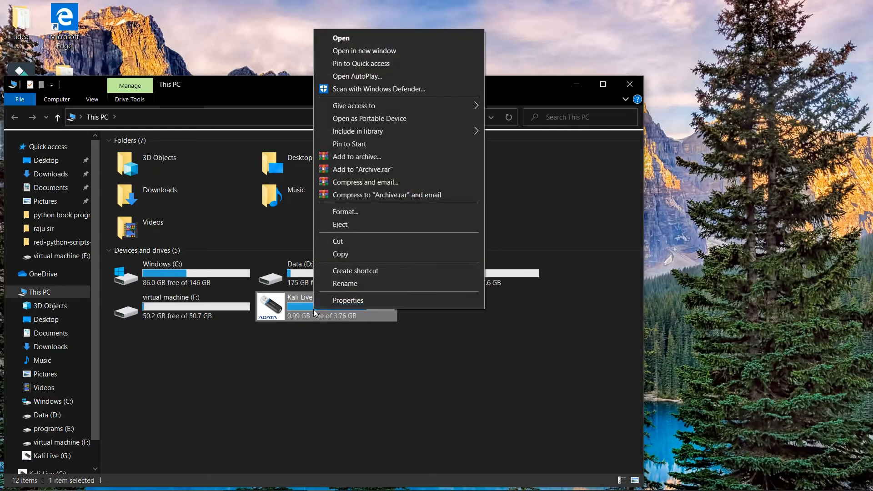
click(351, 229)
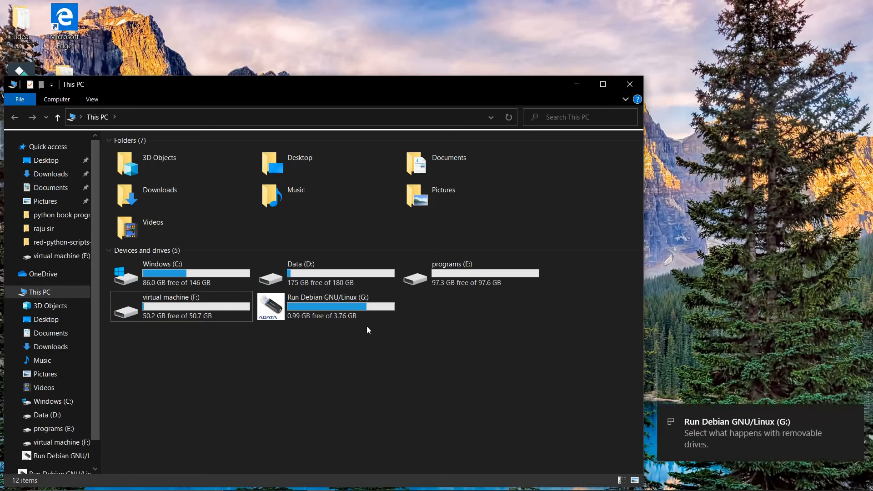
Step: Open the Run Debian GNU/Linux (G:) drive to check its boot folders, then return to This PC
double_click(361, 316)
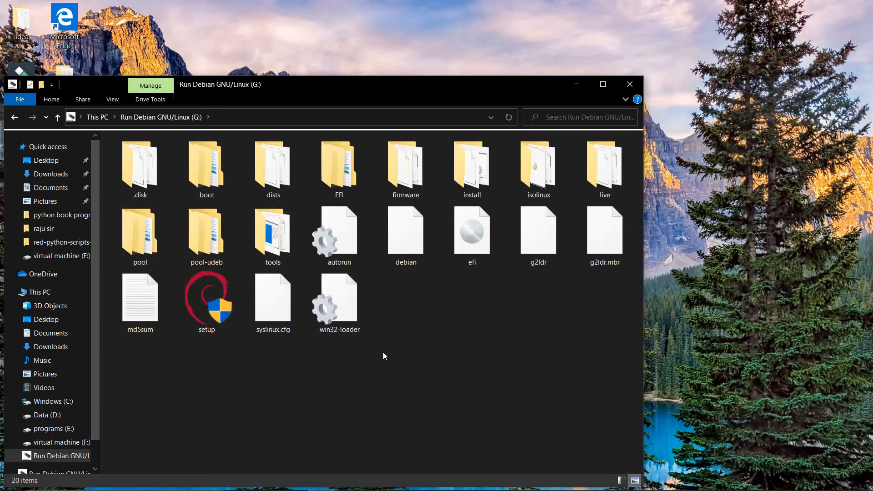
click(15, 117)
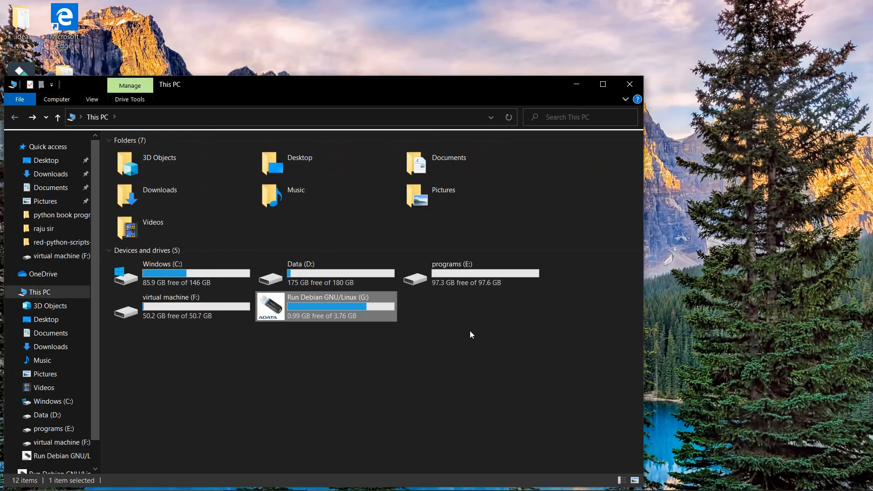
right_click(334, 316)
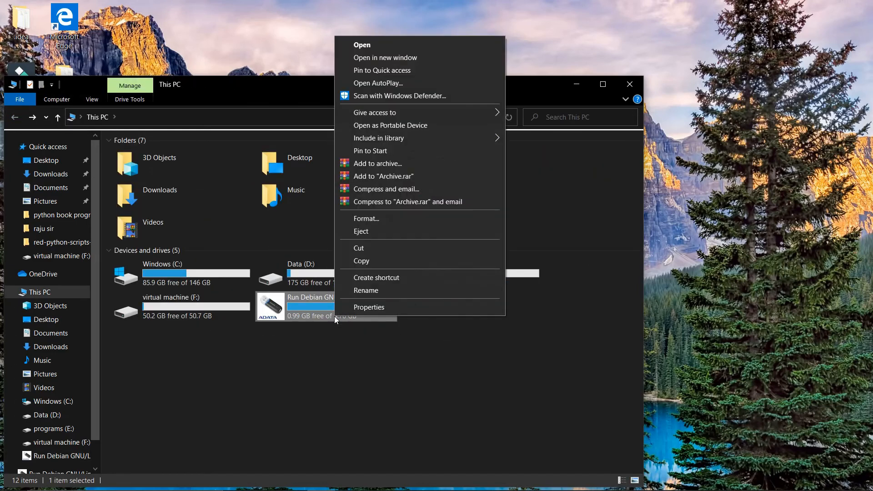
click(385, 354)
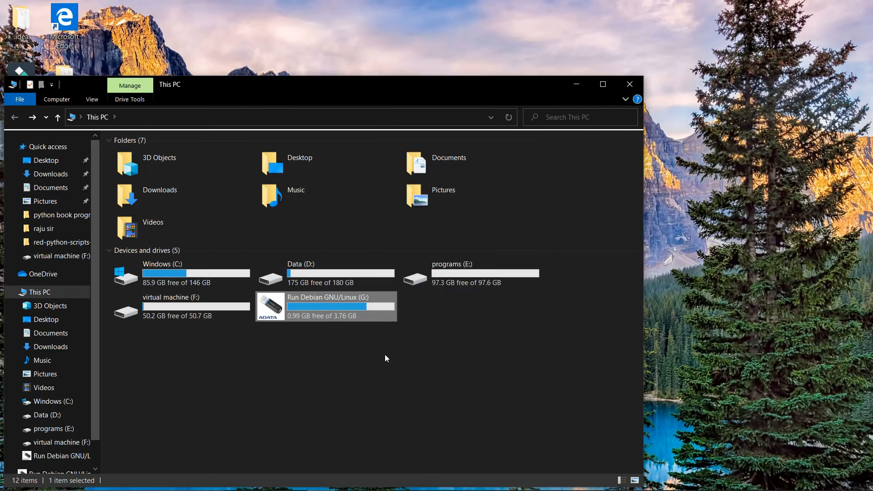
Step: Clear the drive selections and close the This PC window, leaving the desktop showing
click(367, 307)
right_click(368, 308)
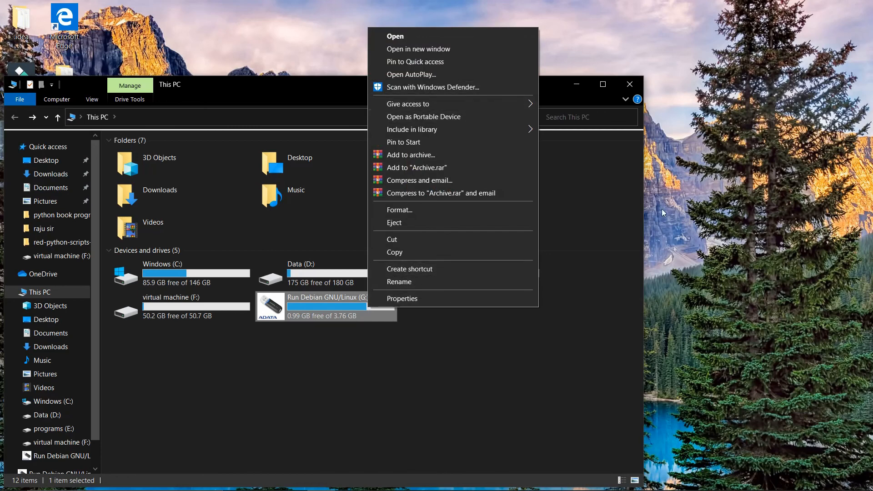
click(558, 244)
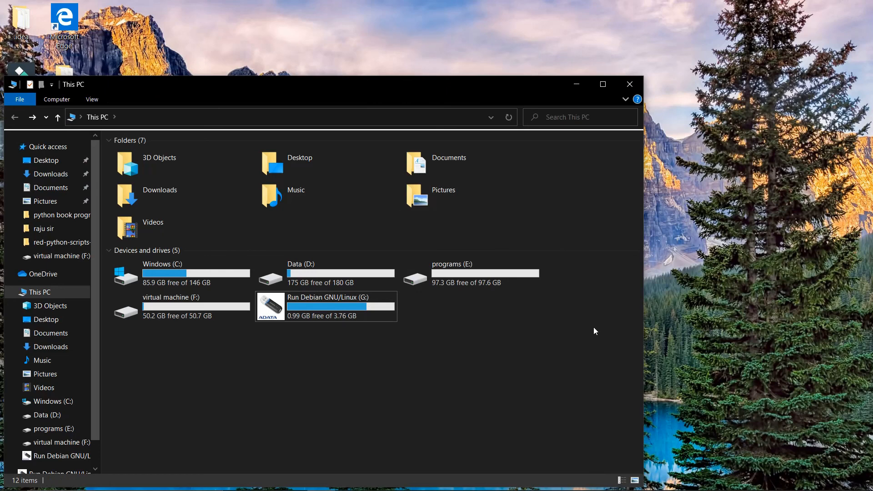
drag(593, 326, 213, 316)
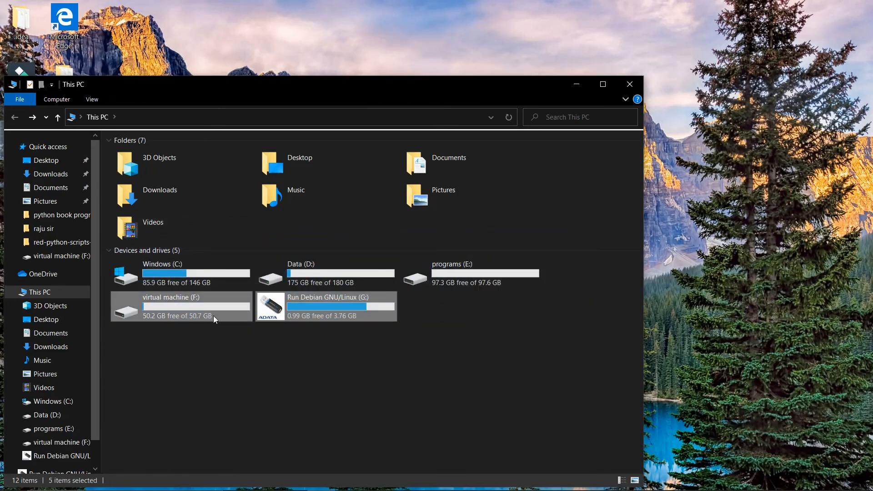
click(391, 395)
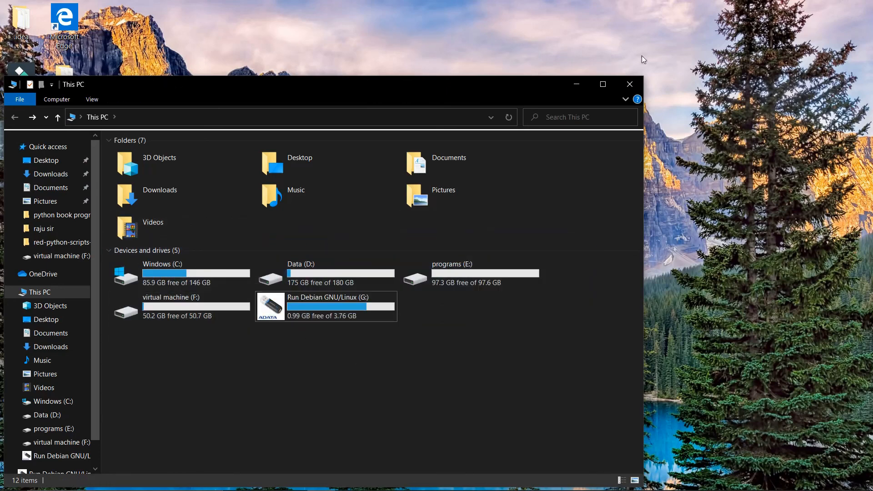
click(629, 84)
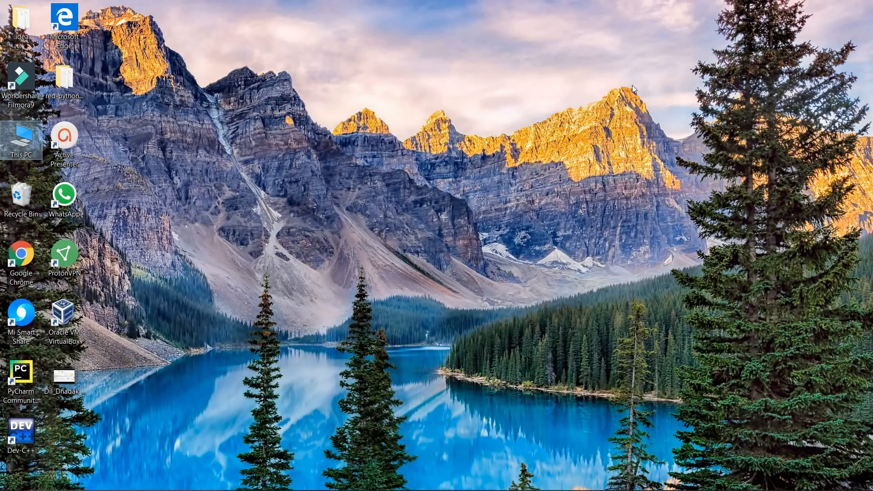
right_click(84, 132)
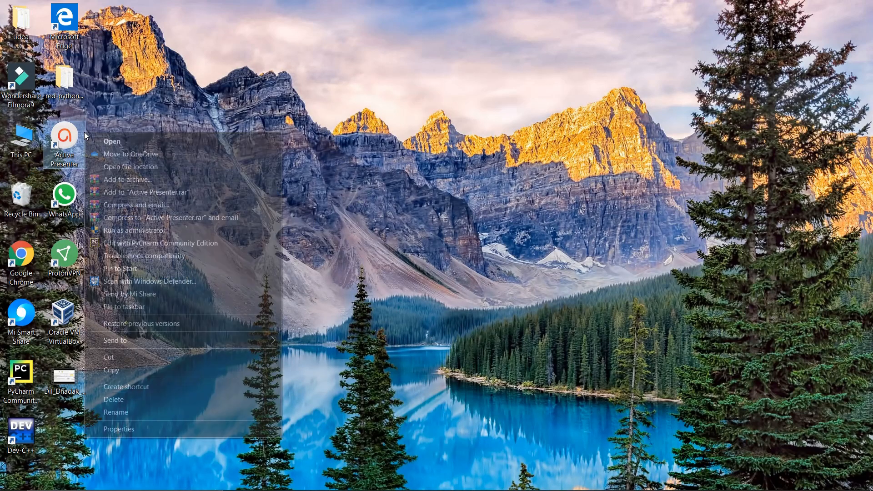
click(413, 117)
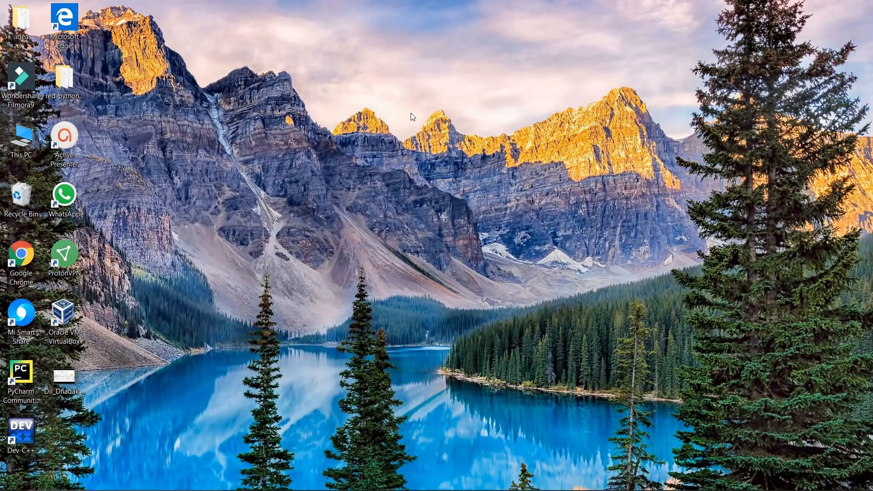